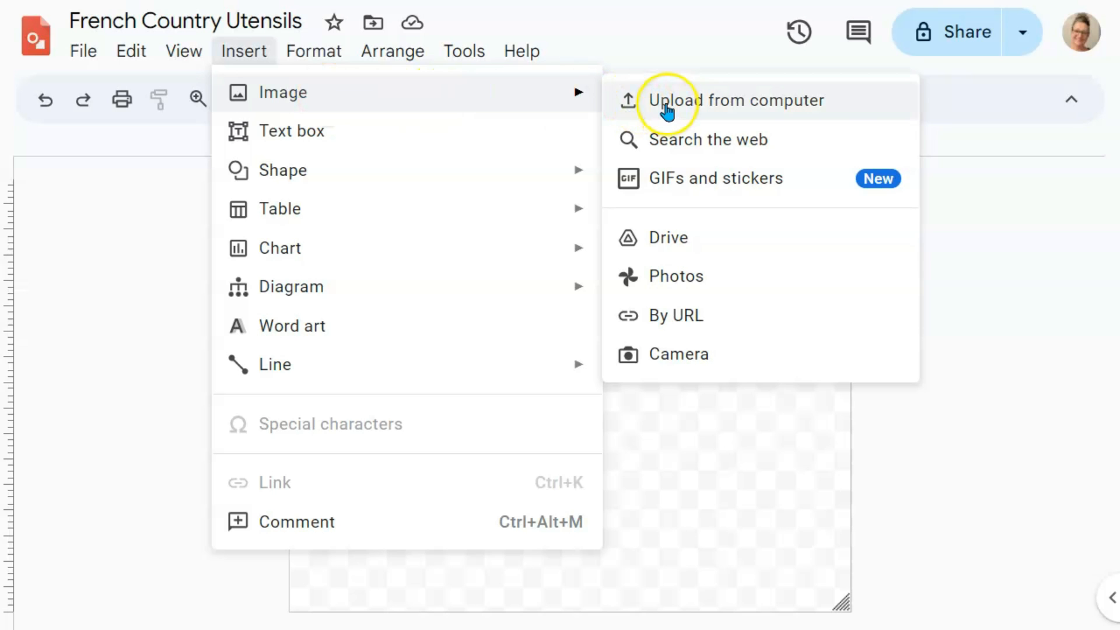
# Step: Insert the peony-5291426_1280 image from the computer into the drawing
pyautogui.click(667, 111)
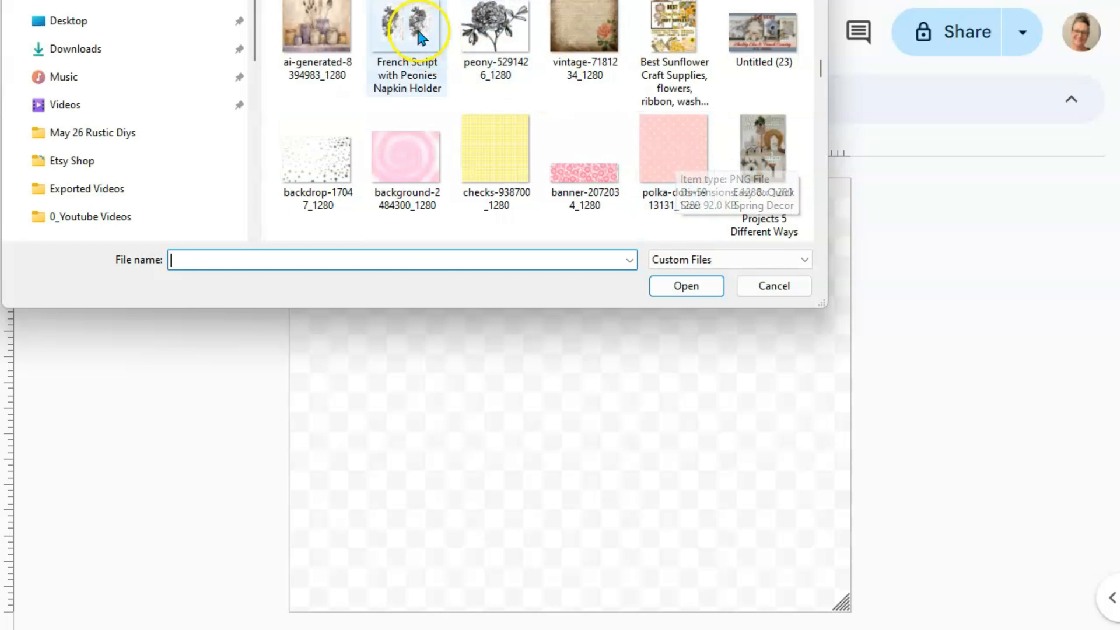
pyautogui.click(483, 40)
pyautogui.click(687, 286)
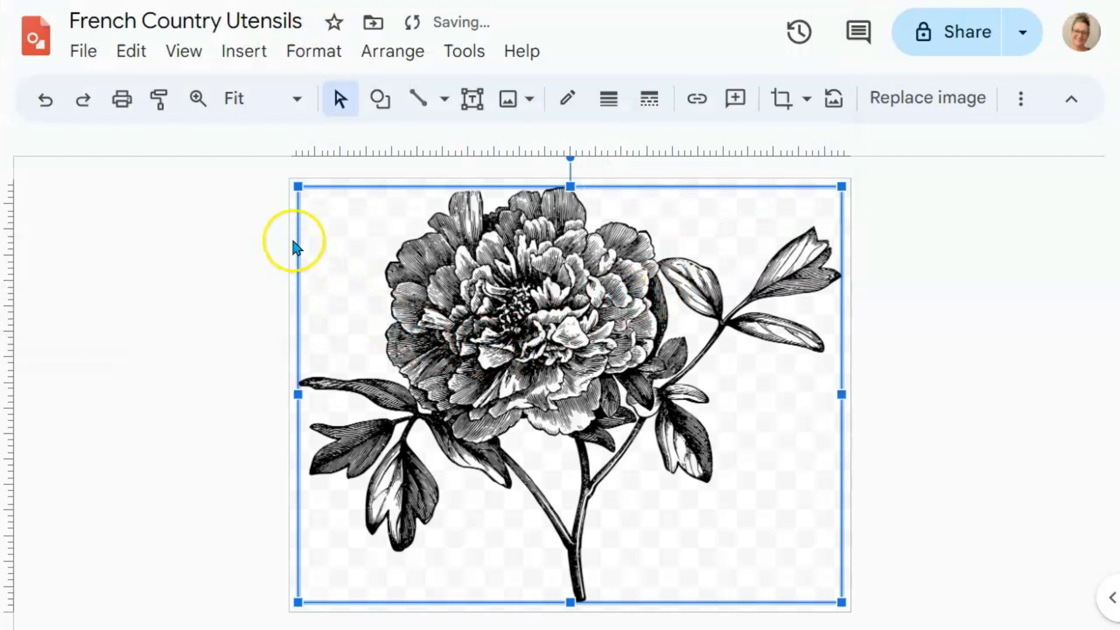
# Step: Shrink the peony image to about half the page width, center it on the page and deselect it
pyautogui.moveTo(297, 190); pyautogui.dragTo(556, 468)
pyautogui.moveTo(700, 495); pyautogui.dragTo(571, 390)
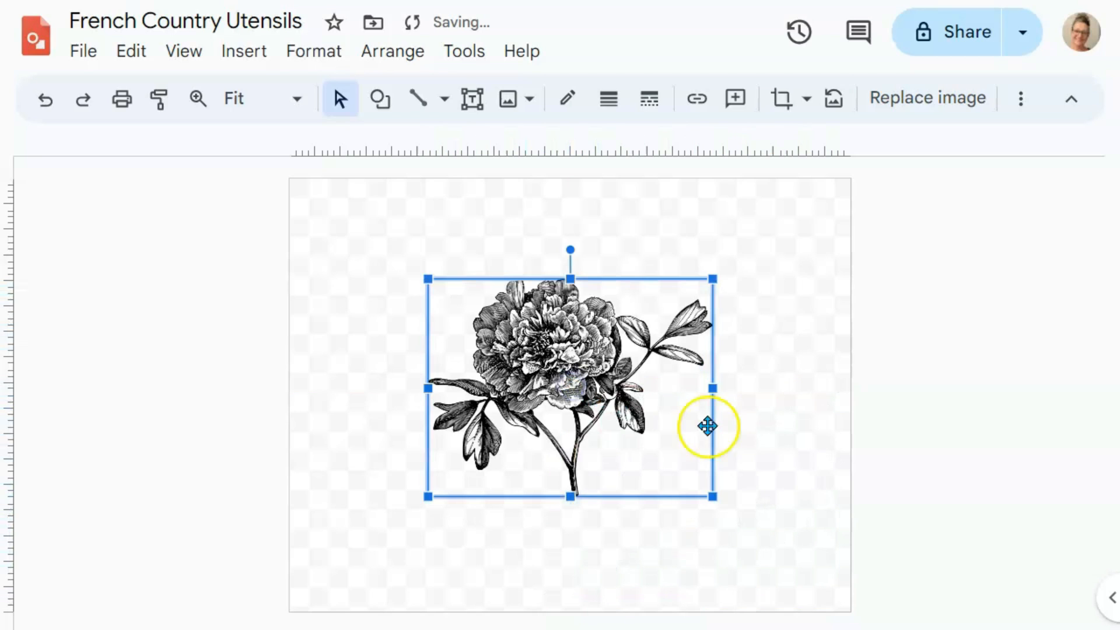
pyautogui.click(765, 417)
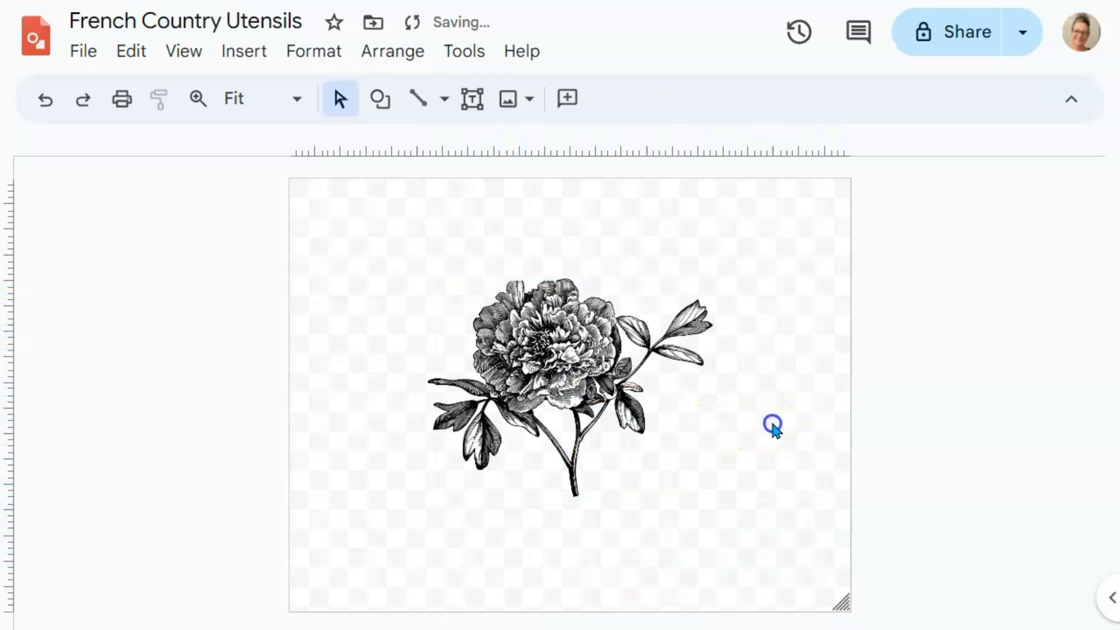
pyautogui.click(800, 394)
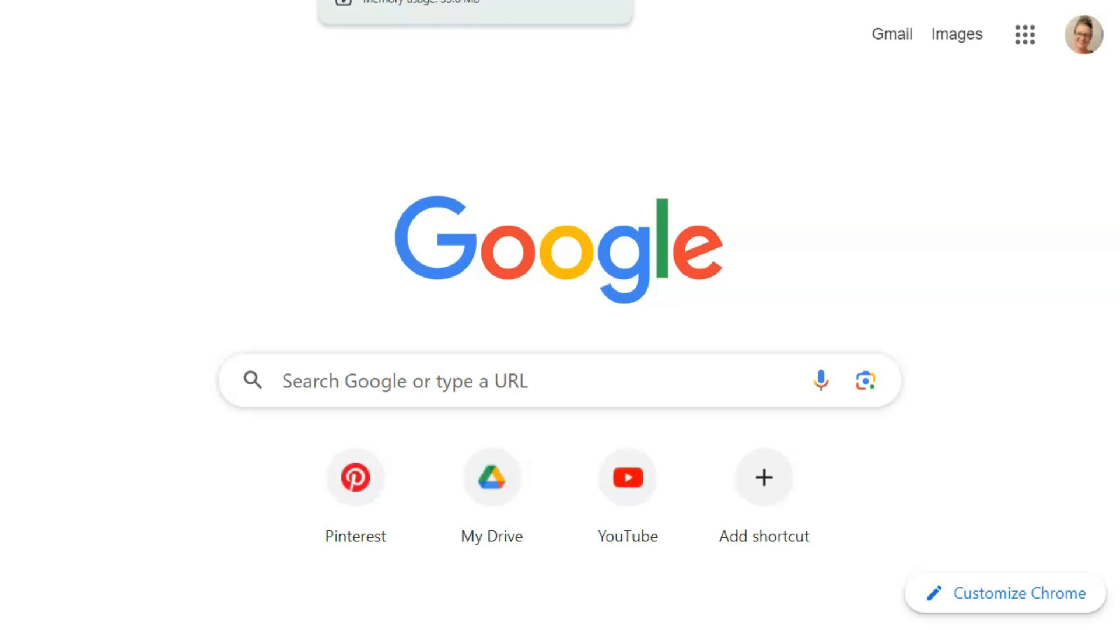
# Step: Open pixabay.com in a new browser tab and search its images for "vintage paper"
pyautogui.click(320, 380)
pyautogui.write('p')
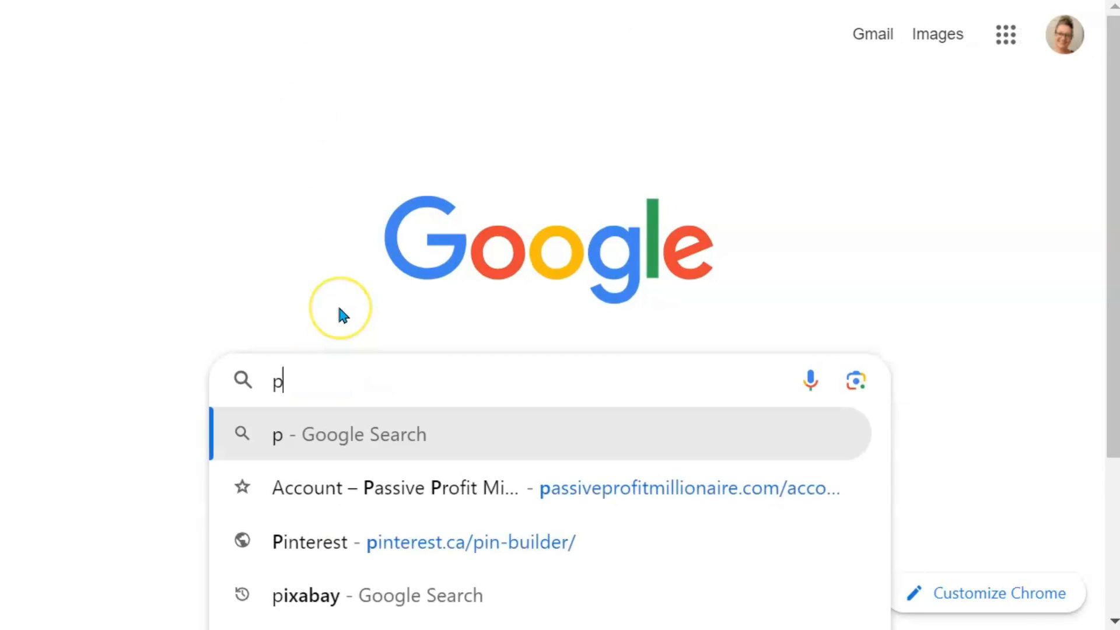
pyautogui.write('ixabay.com')
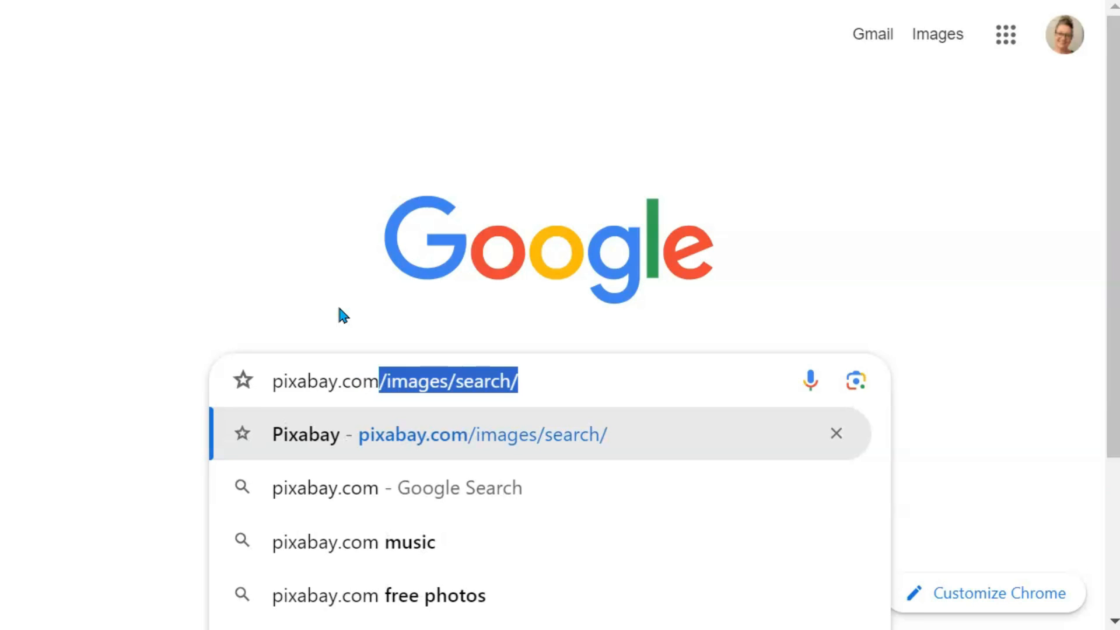
pyautogui.press('Return')
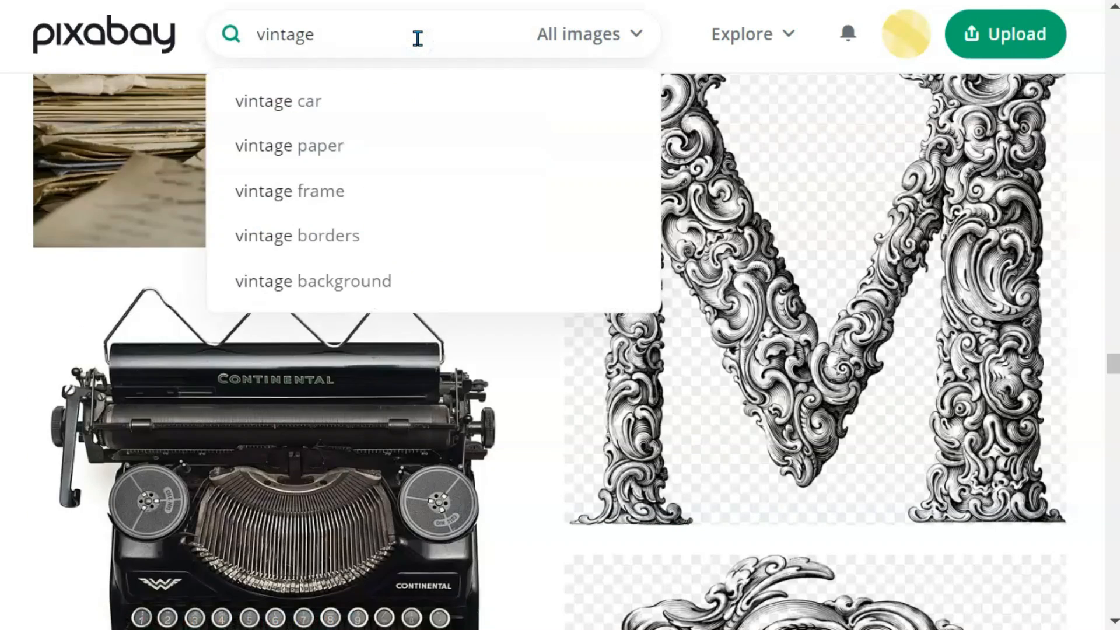
pyautogui.write('paper')
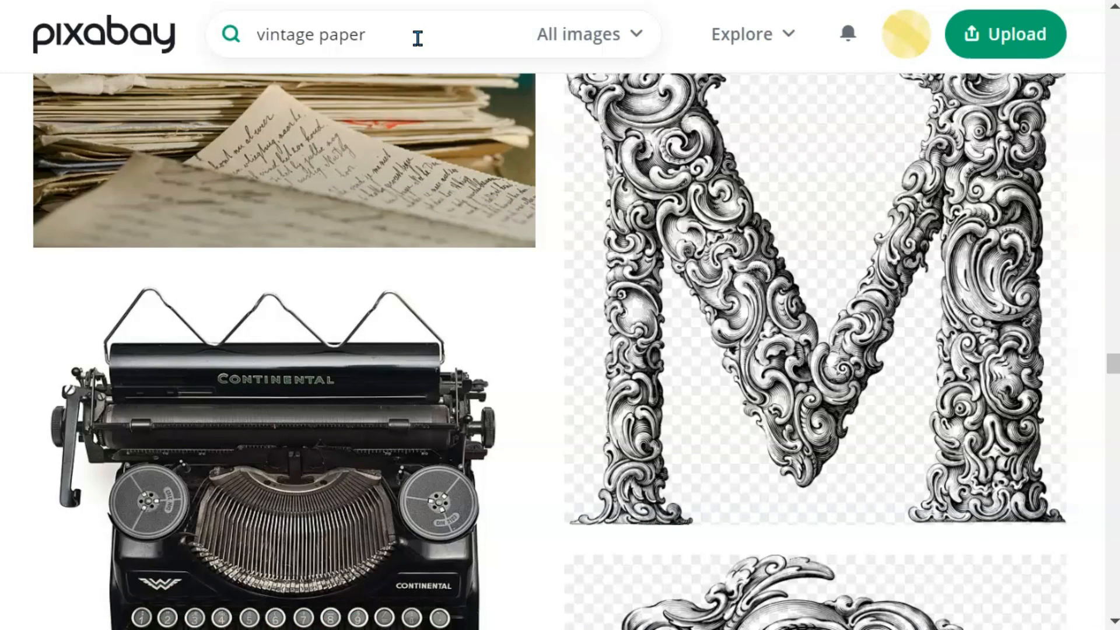
pyautogui.press('Return')
# Step: Browse the vintage paper results for a suitable background image
pyautogui.scroll(-8, 485, 160)
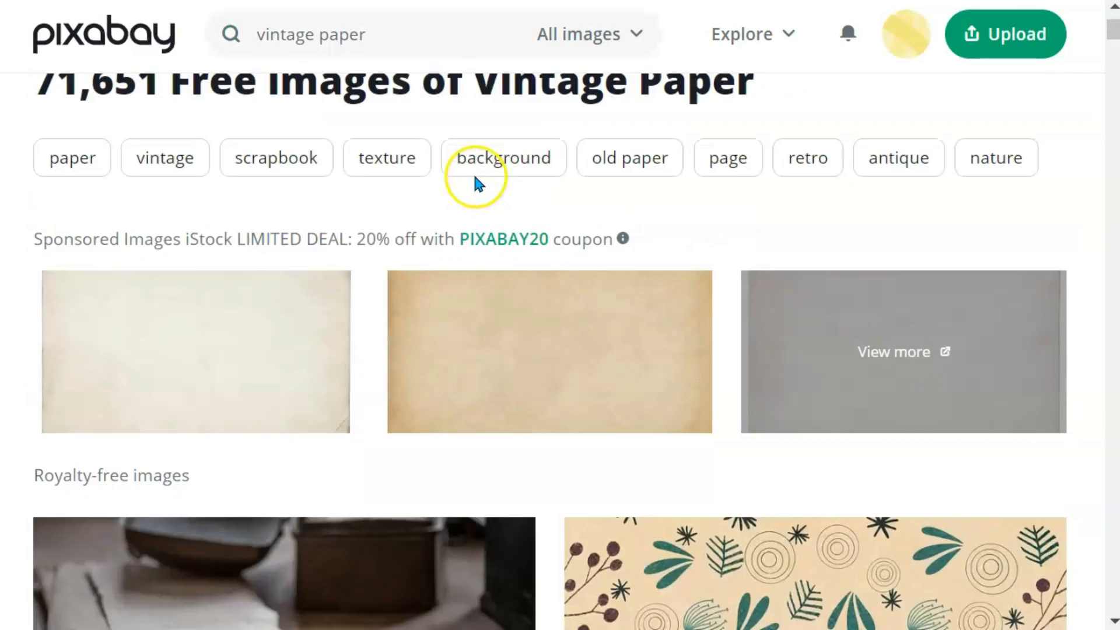
pyautogui.scroll(-12, 474, 180)
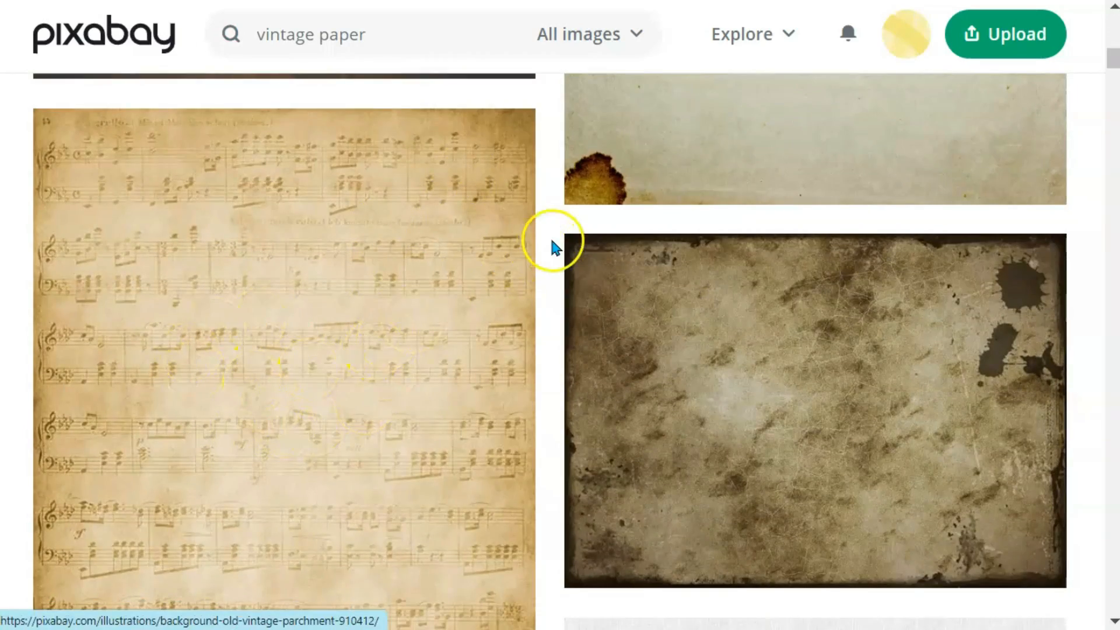
pyautogui.scroll(-6, 542, 251)
pyautogui.scroll(-18, 541, 250)
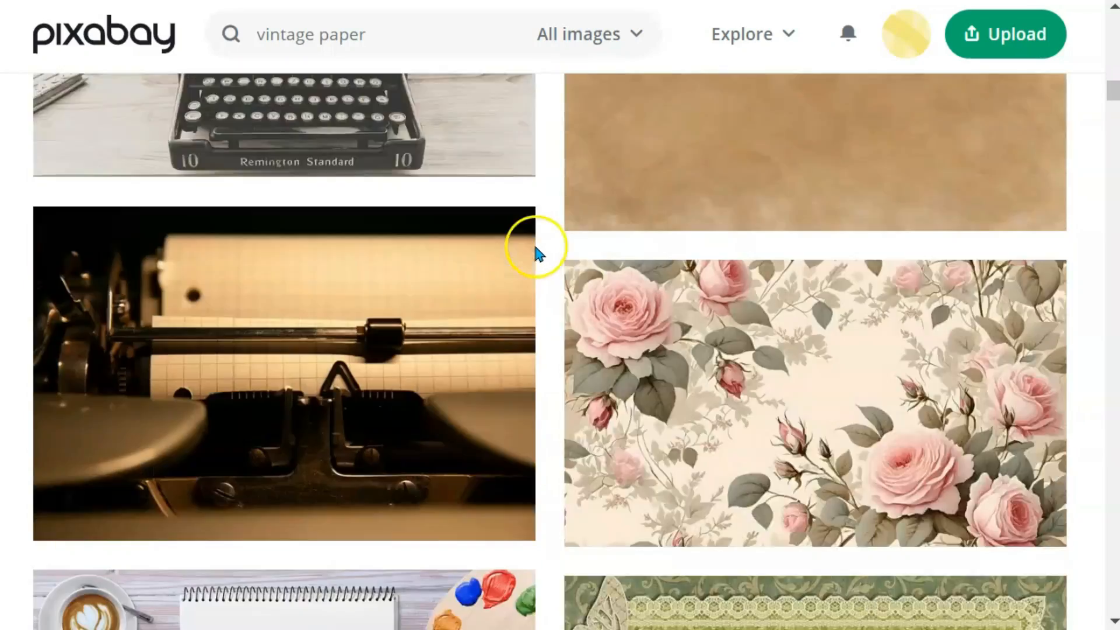
pyautogui.scroll(-15, 533, 255)
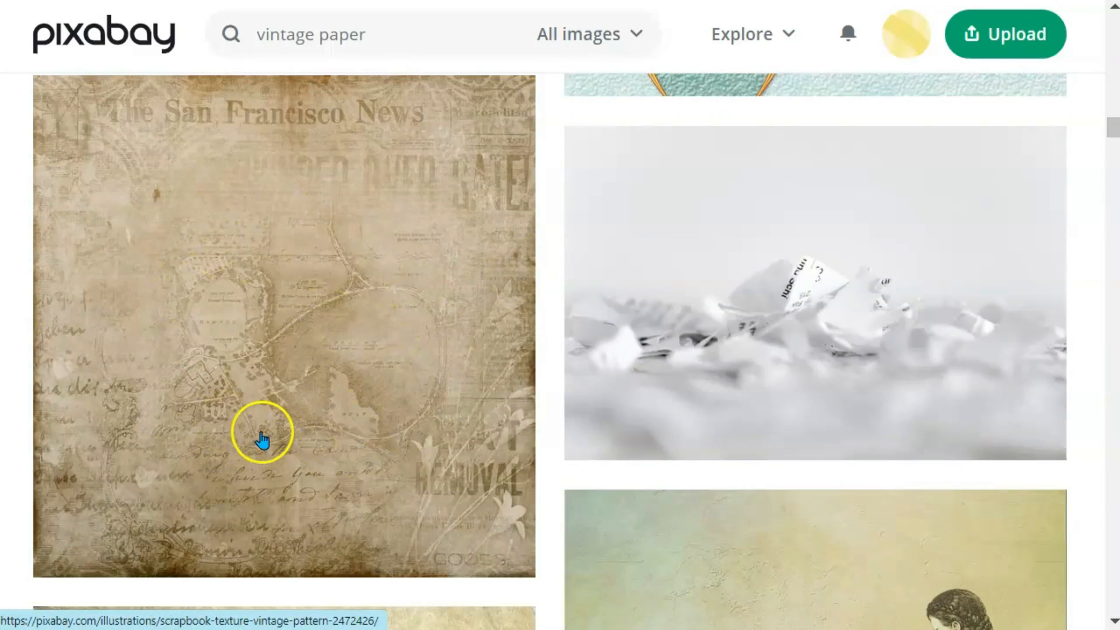
pyautogui.scroll(-10, 637, 307)
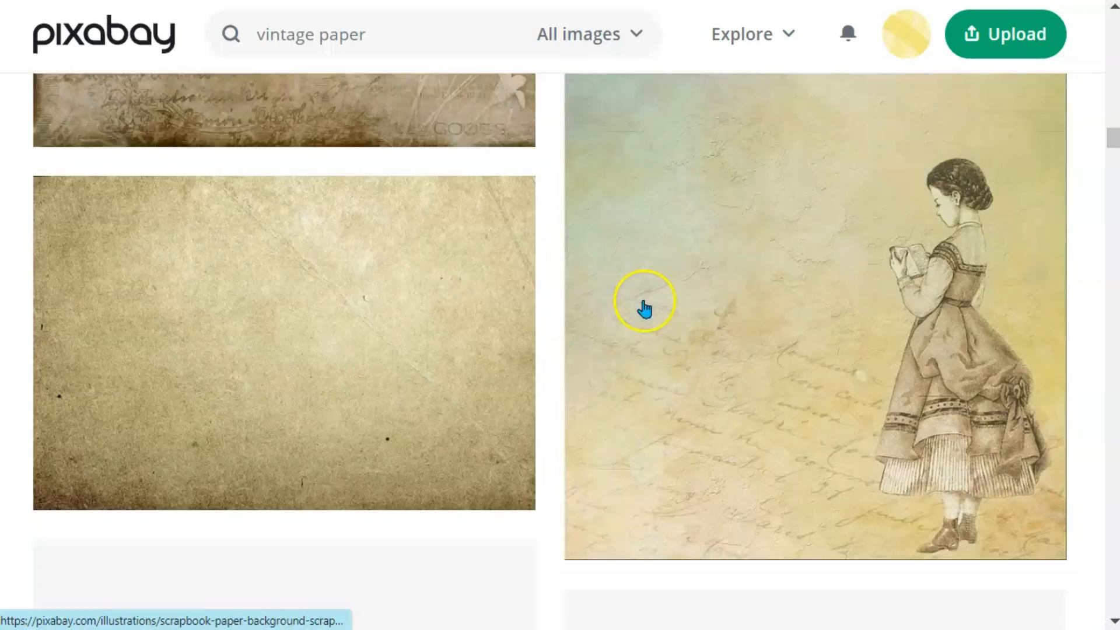
pyautogui.scroll(-8, 634, 315)
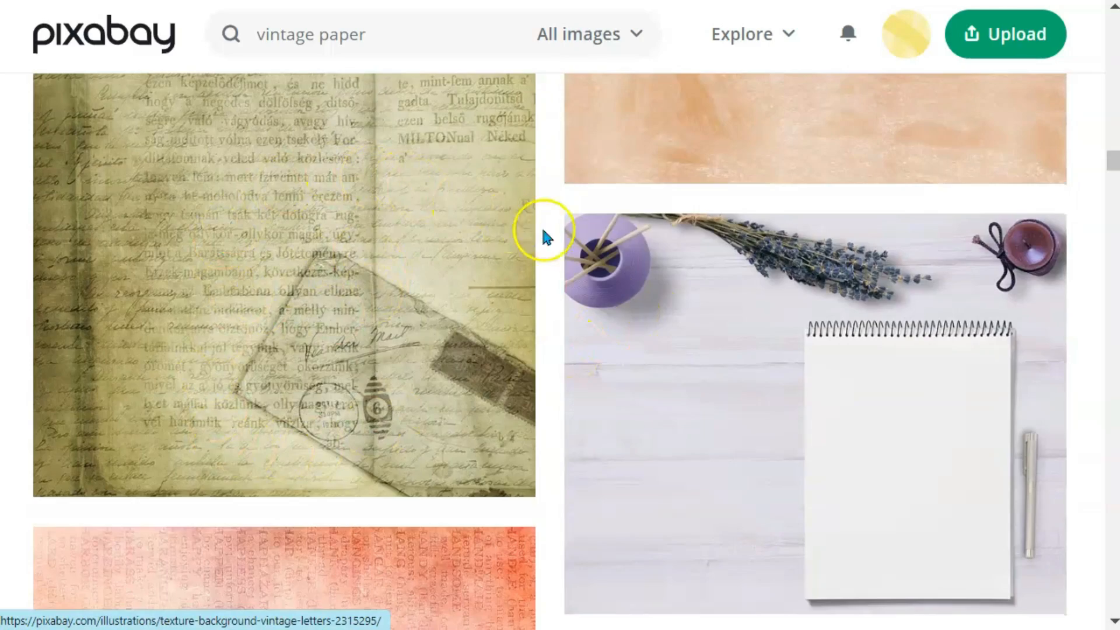
pyautogui.scroll(-6, 612, 241)
pyautogui.scroll(-7, 620, 239)
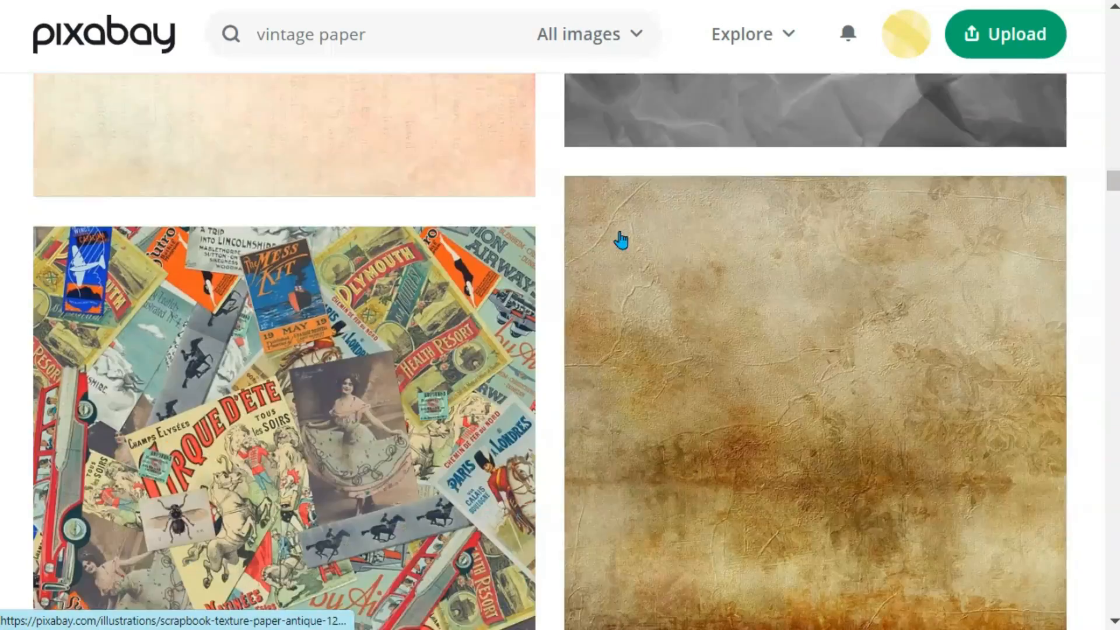
pyautogui.scroll(-20, 620, 242)
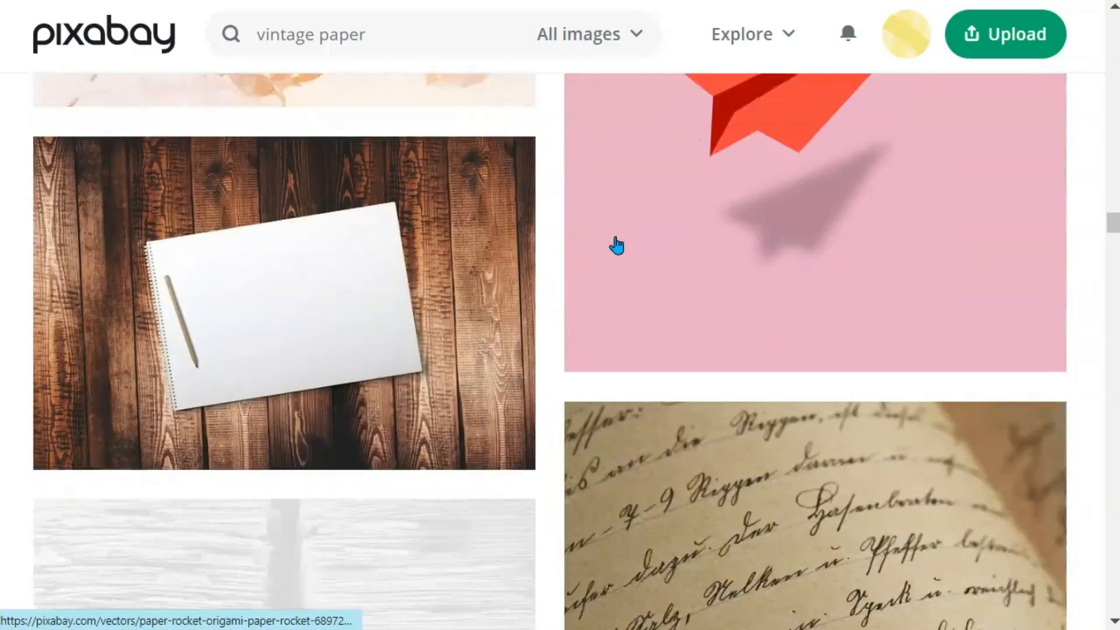
pyautogui.scroll(-20, 616, 246)
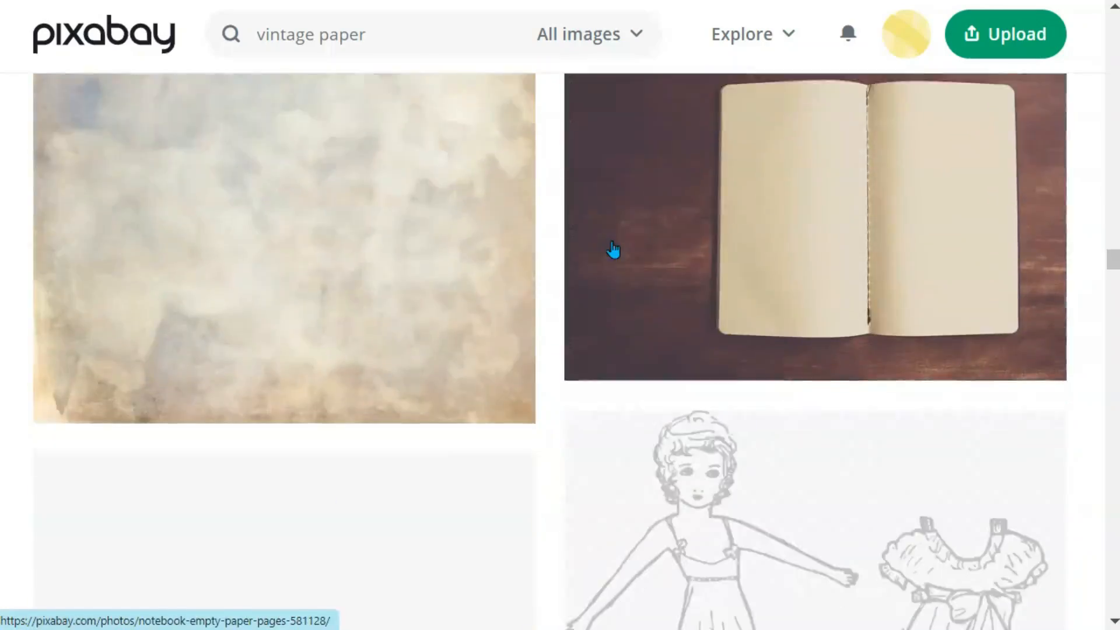
pyautogui.scroll(-15, 612, 250)
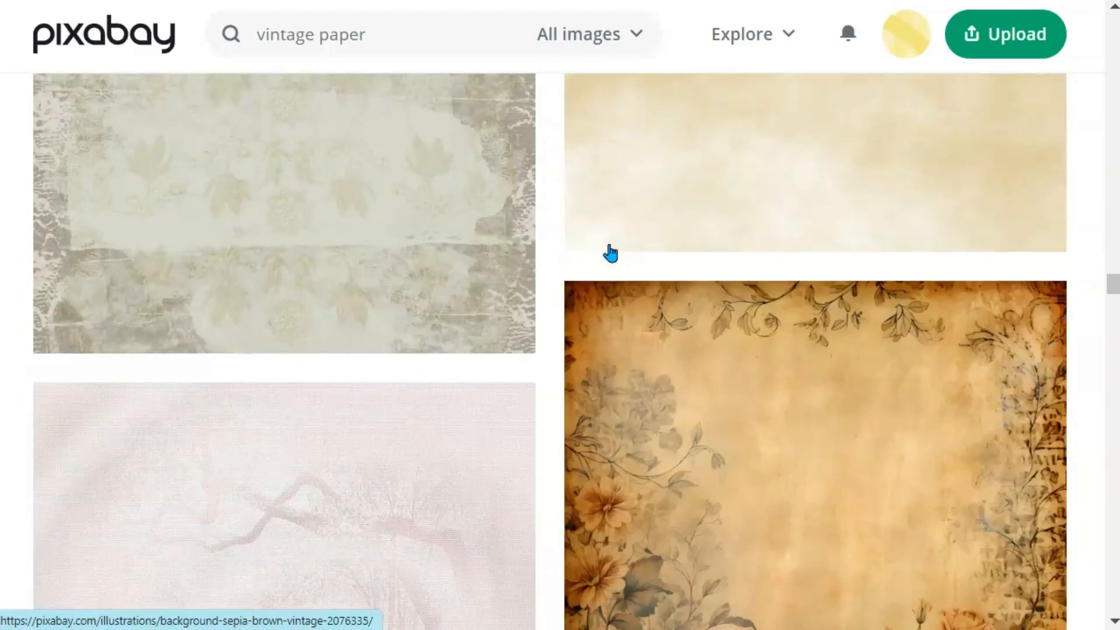
pyautogui.scroll(-8, 613, 252)
pyautogui.scroll(4, 633, 250)
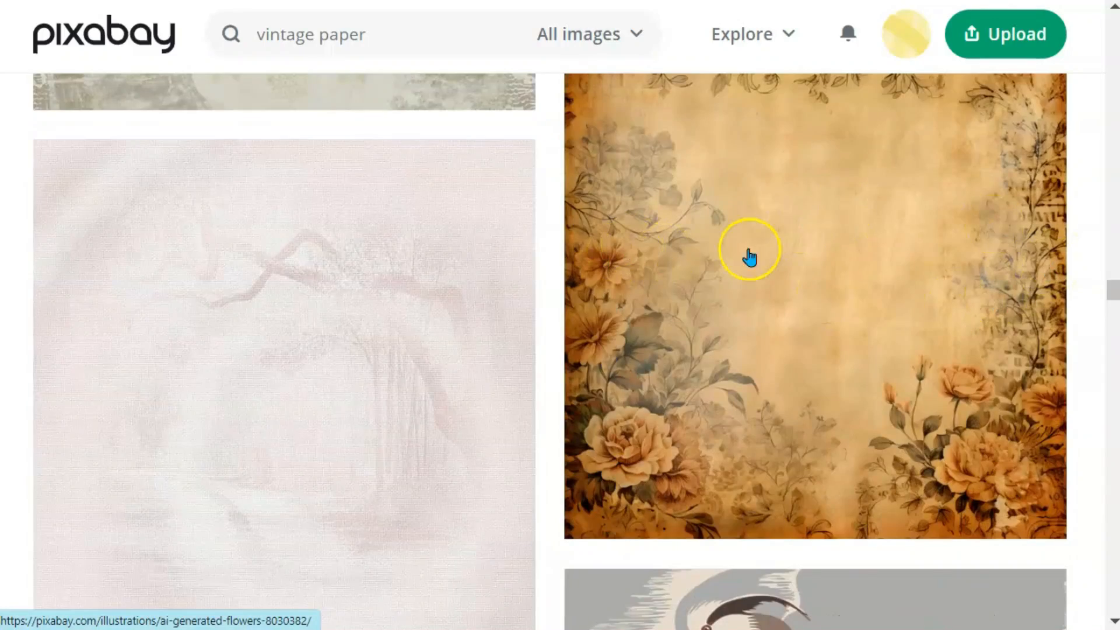
pyautogui.scroll(-20, 463, 348)
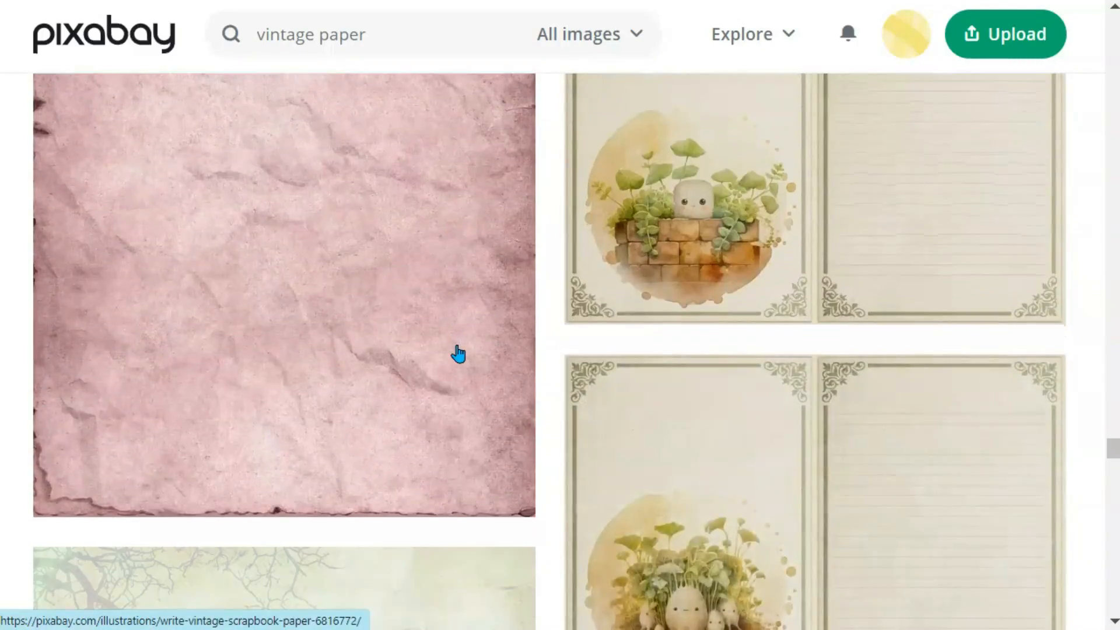
pyautogui.scroll(-20, 458, 353)
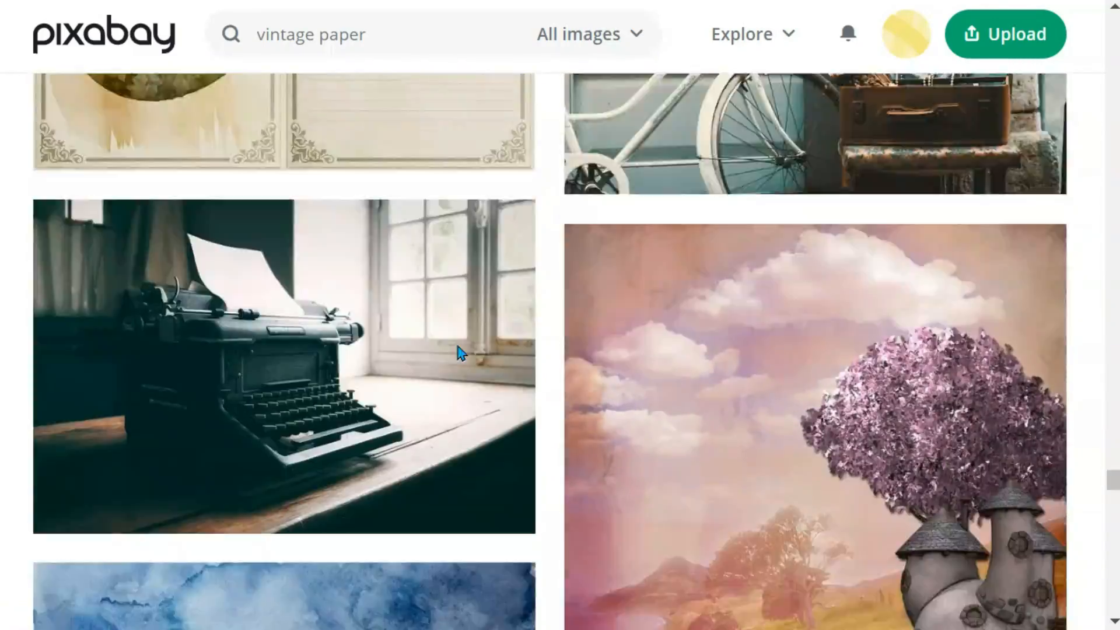
pyautogui.scroll(-20, 458, 353)
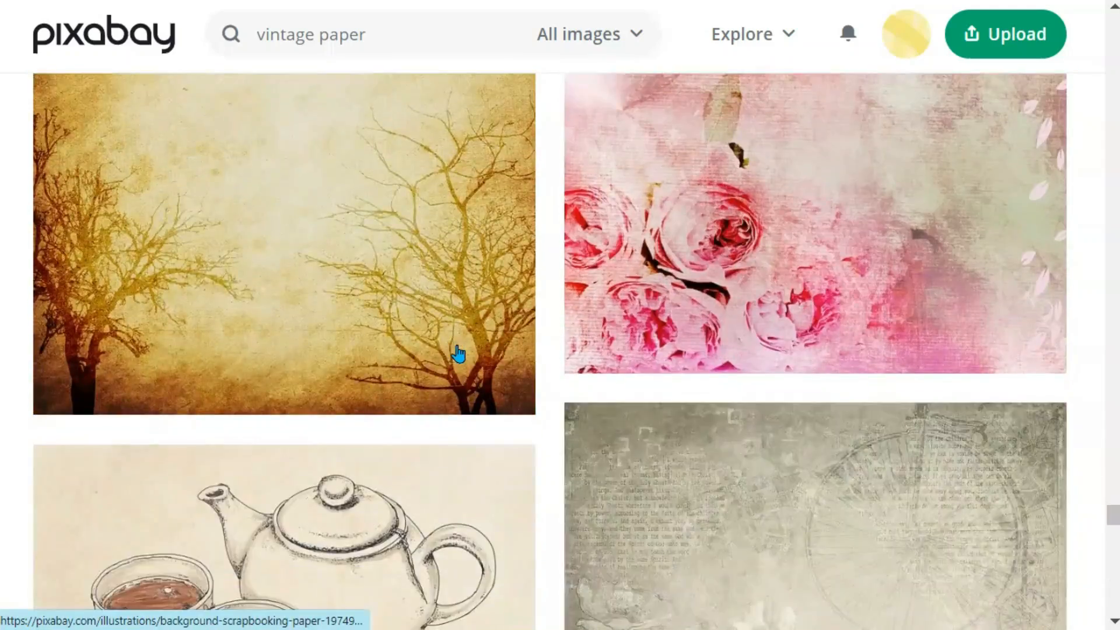
pyautogui.scroll(5, 458, 352)
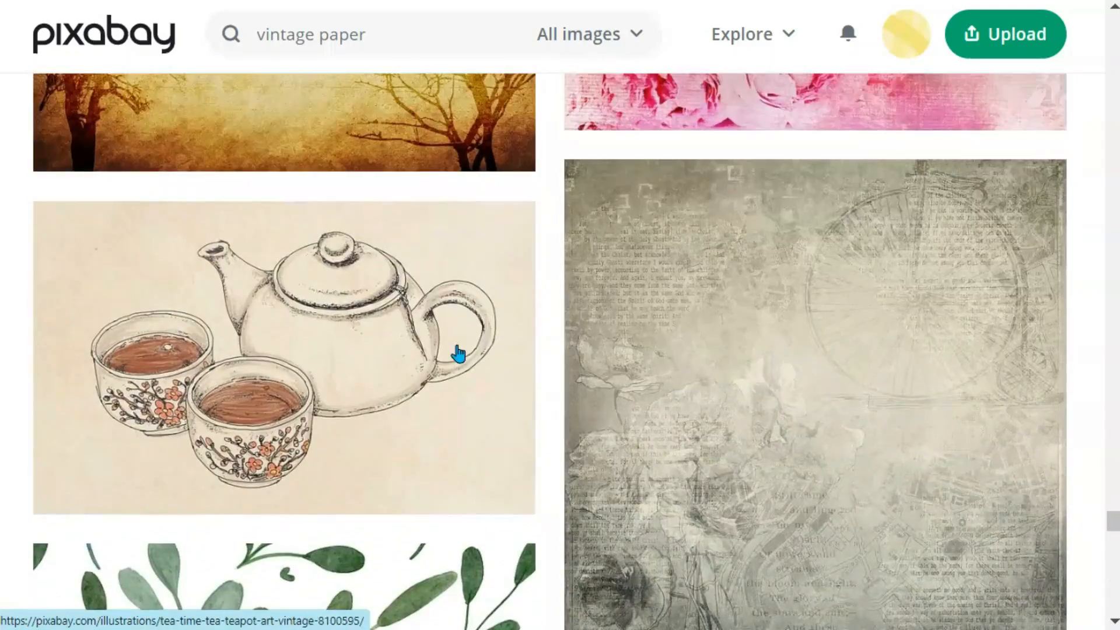
# Step: Open the gray-beige scrapbook illustration with text and a faint bicycle wheel, and download it as a 1280×1280 JPG
pyautogui.click(804, 414)
pyautogui.click(804, 414)
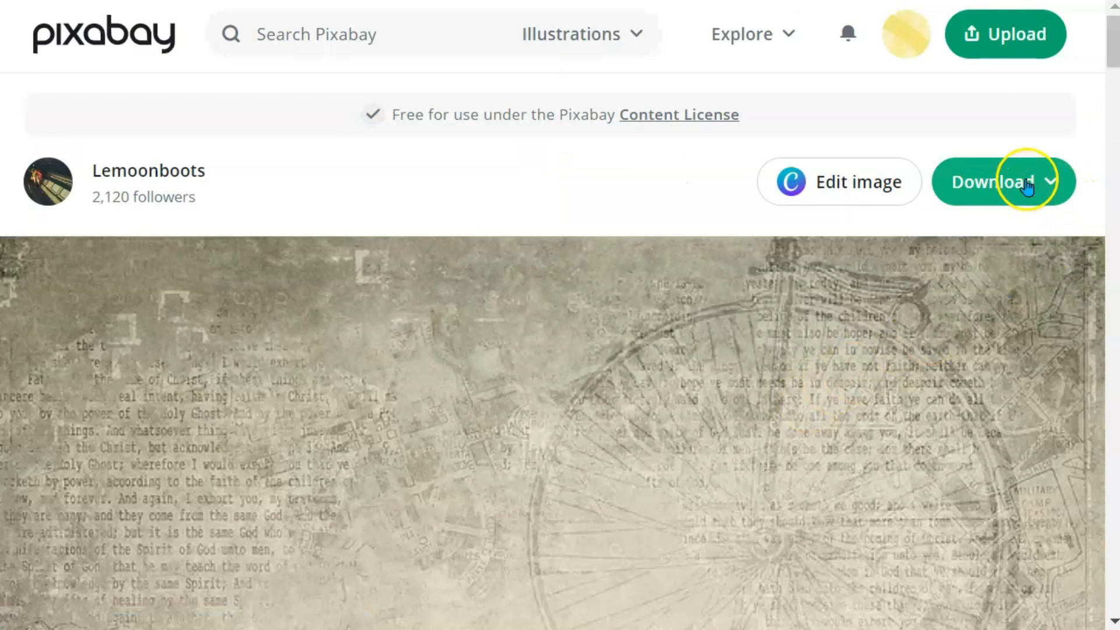
pyautogui.click(1012, 195)
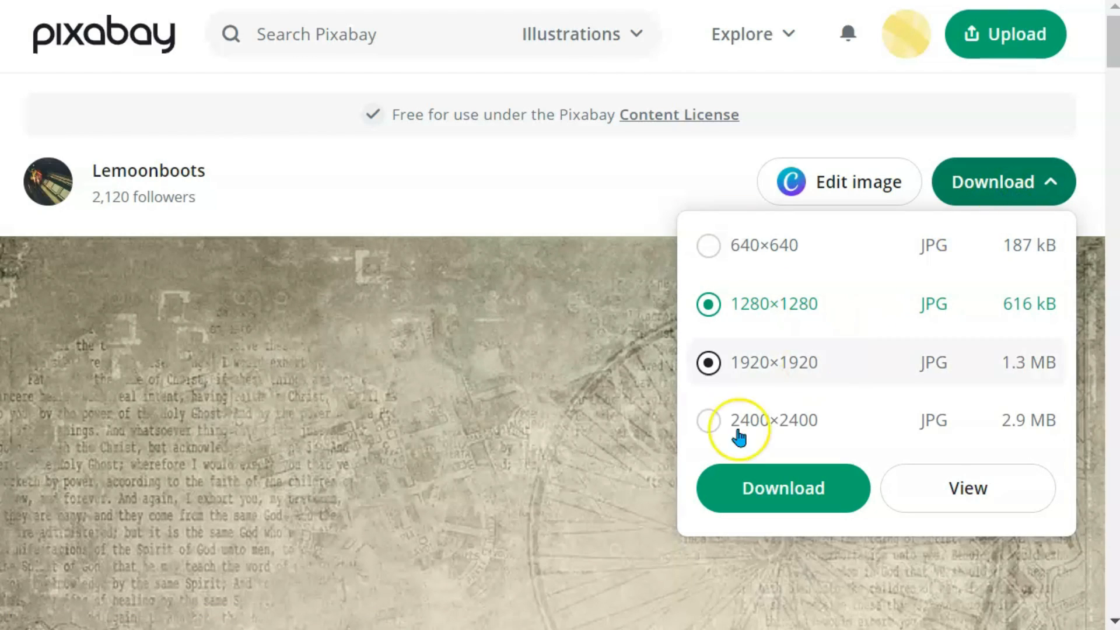
pyautogui.click(785, 493)
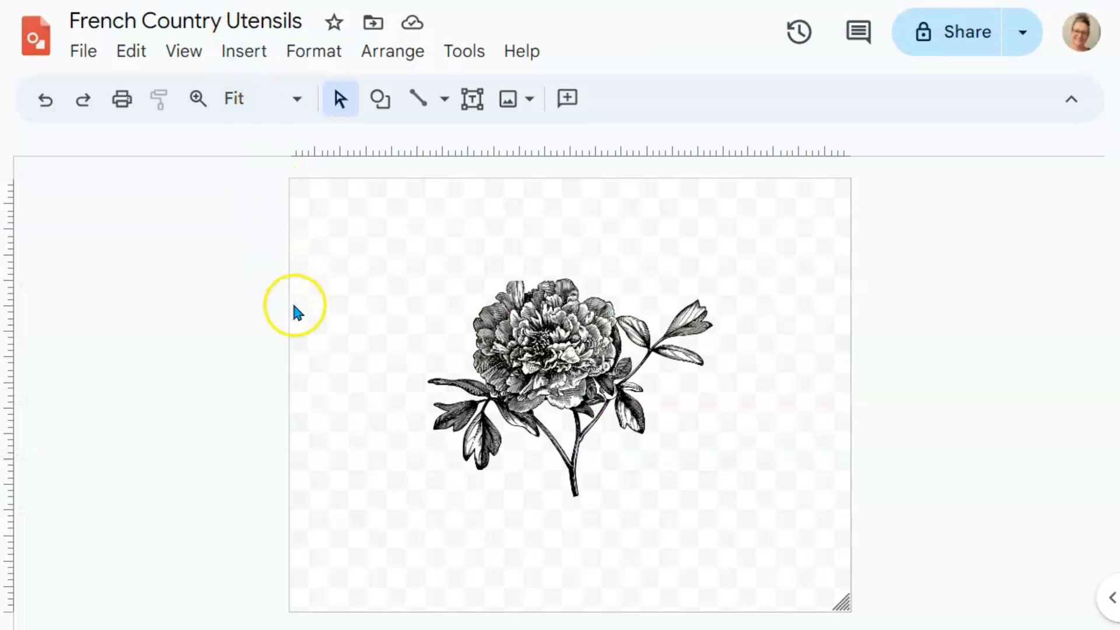
# Step: Back in the French Country Utensils drawing, insert the downloaded scrapbook-2472422_1280 image from the computer
pyautogui.click(243, 56)
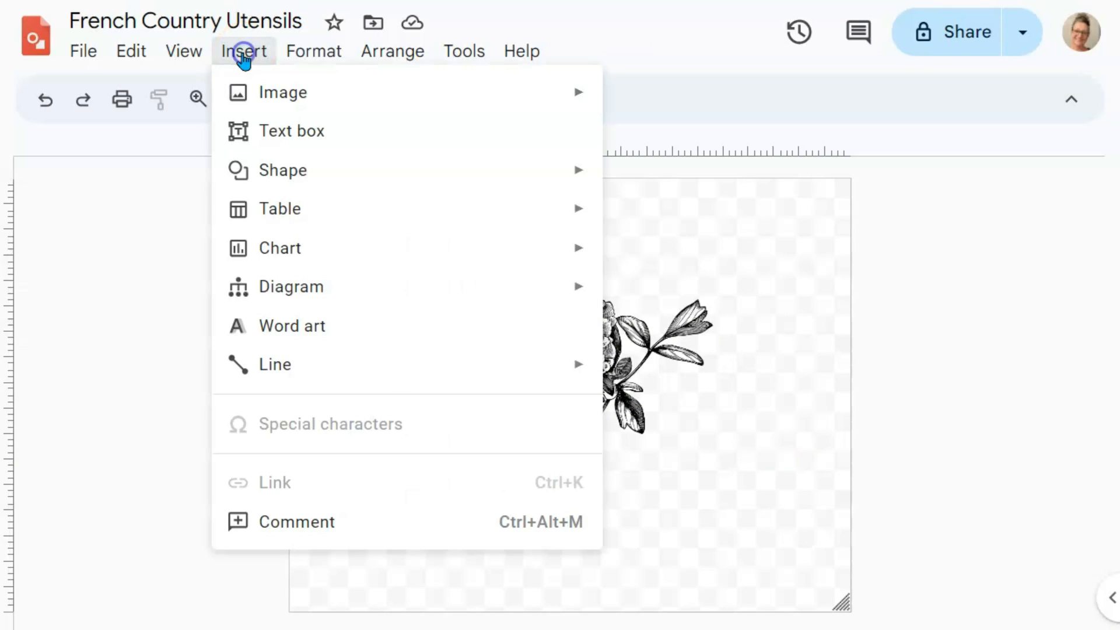
pyautogui.click(262, 96)
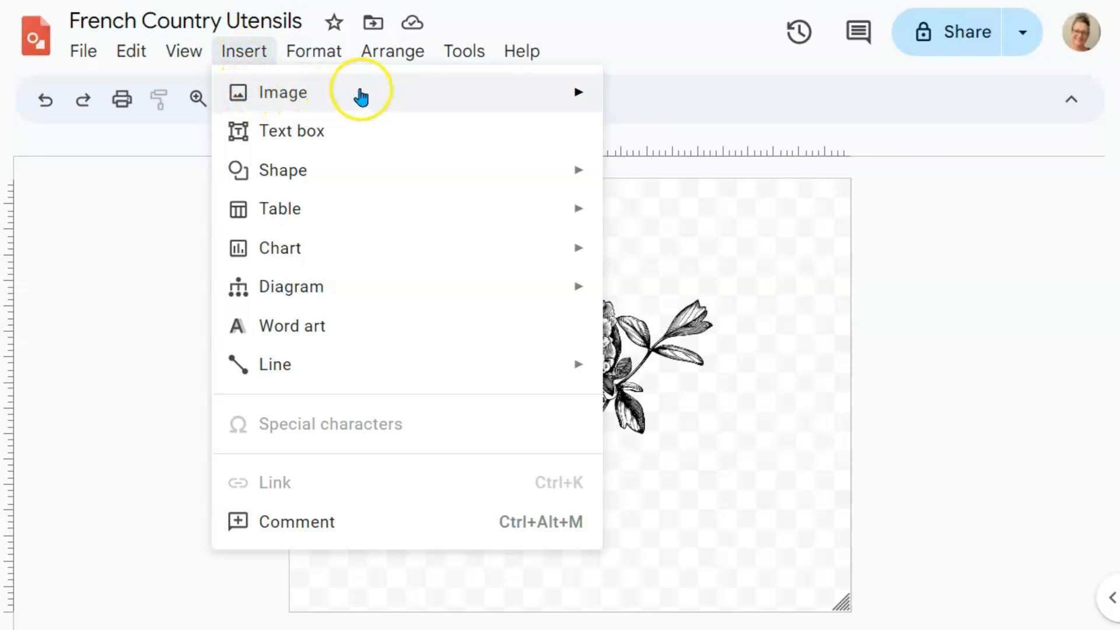
pyautogui.moveTo(569, 106)
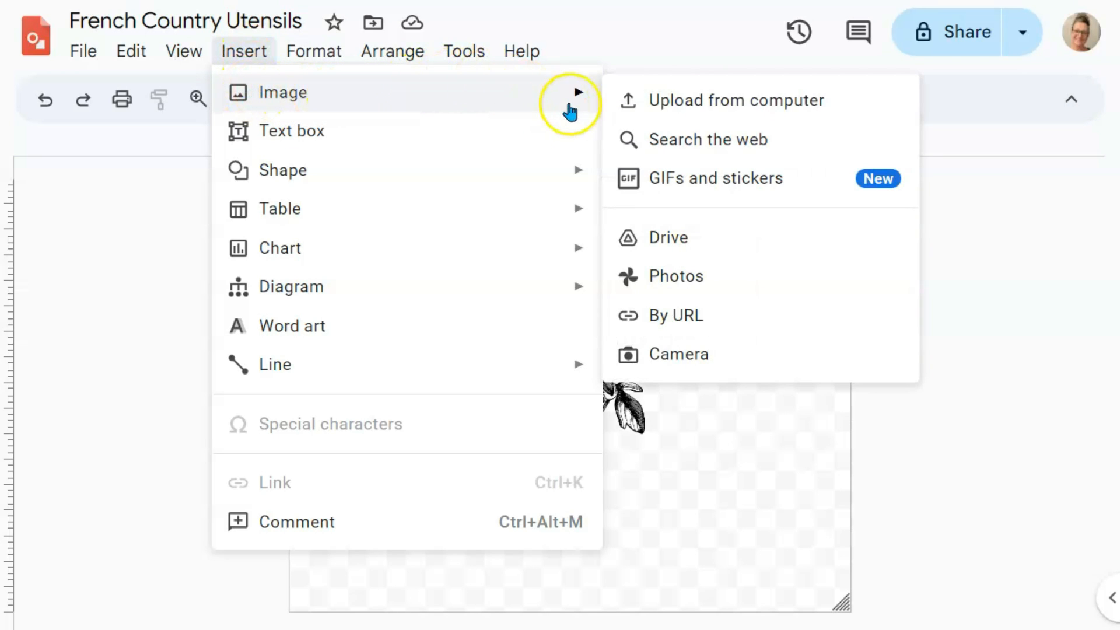
pyautogui.click(684, 107)
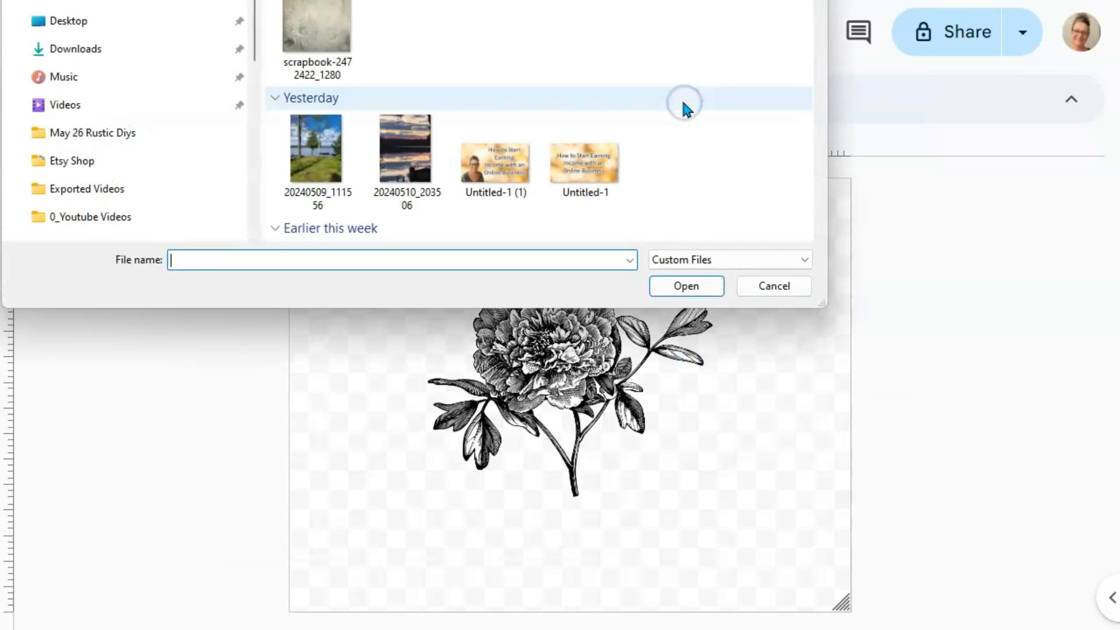
pyautogui.click(318, 35)
pyautogui.click(670, 287)
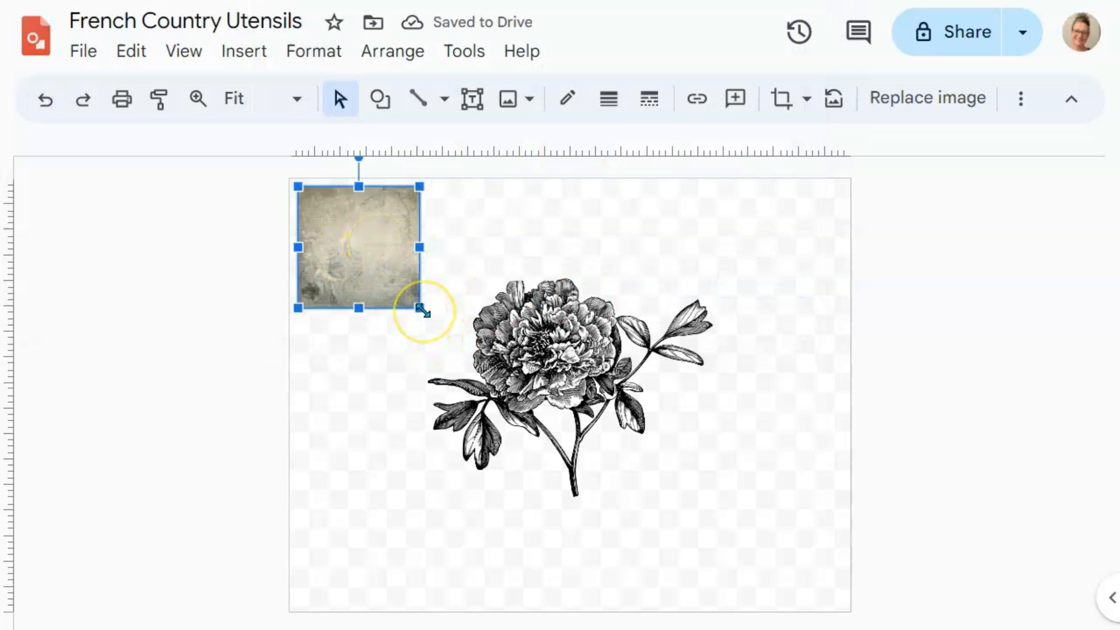
# Step: Enlarge the scrapbook background proportionally to nearly the full page height and center it horizontally over the peony
pyautogui.moveTo(422, 311); pyautogui.dragTo(715, 576)
pyautogui.moveTo(457, 539); pyautogui.dragTo(507, 545)
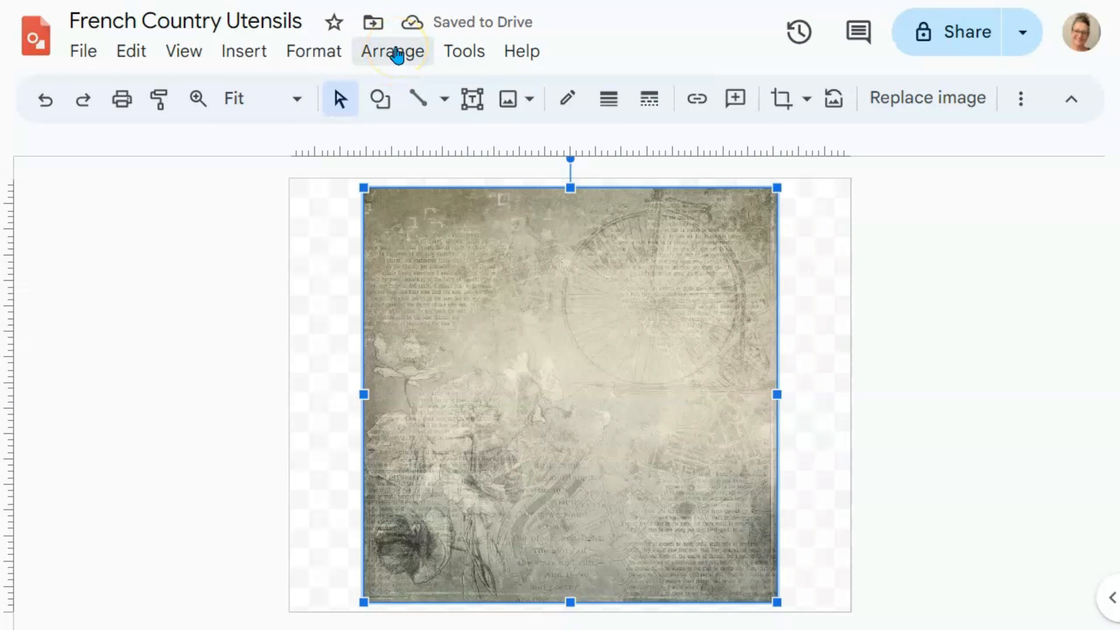
# Step: Send the scrapbook background behind the peony, and shift the peony slightly lower on the page
pyautogui.click(396, 53)
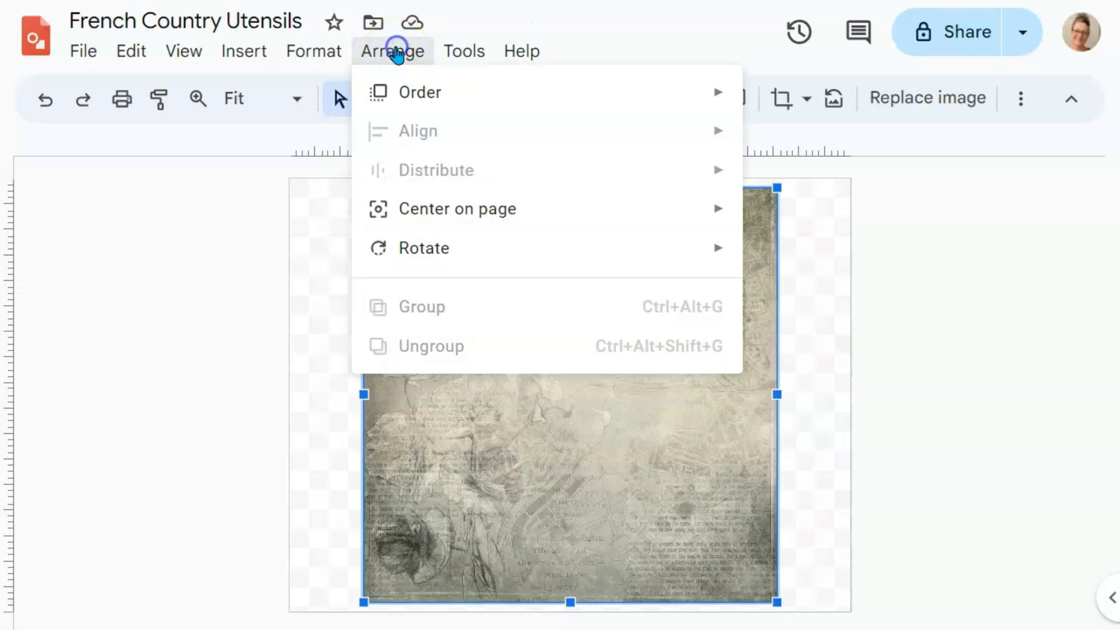
pyautogui.moveTo(426, 97)
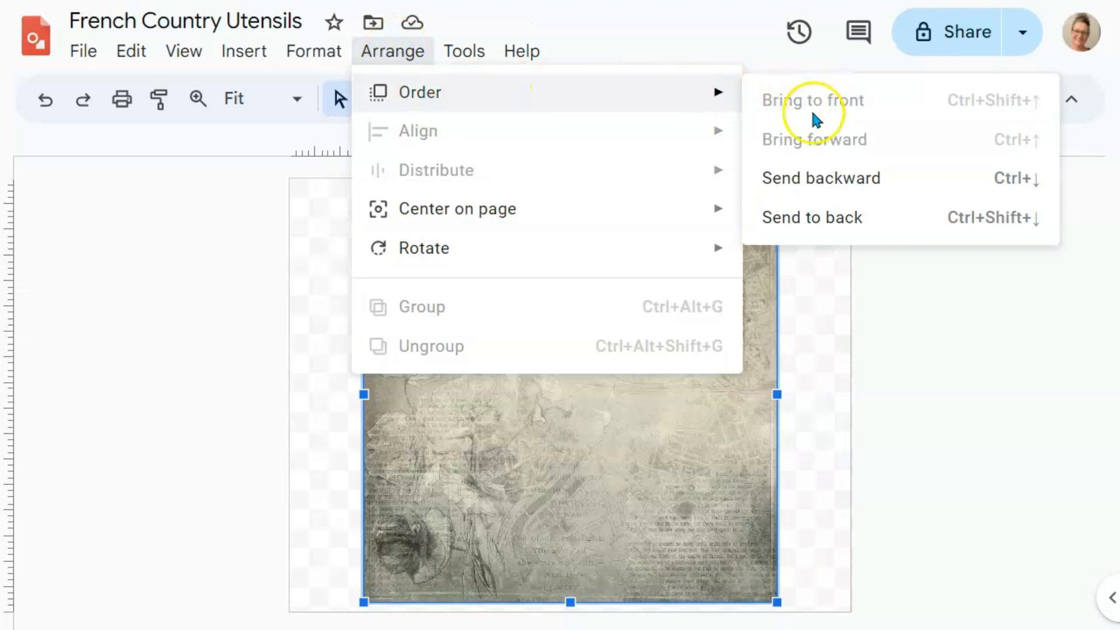
pyautogui.click(802, 220)
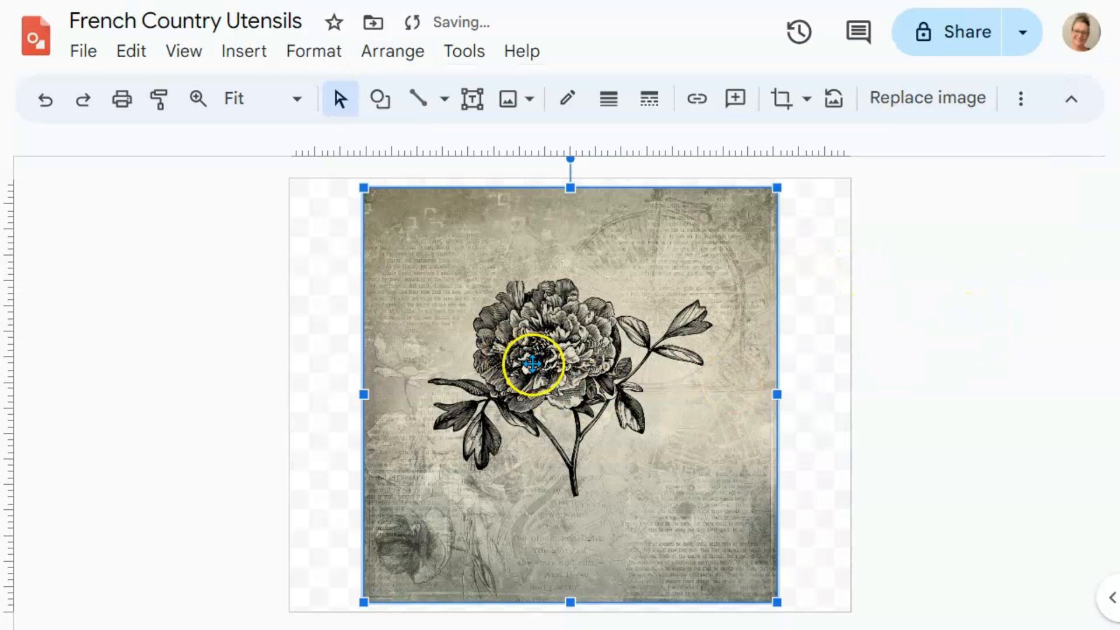
pyautogui.click(532, 364)
pyautogui.moveTo(533, 365); pyautogui.dragTo(547, 375)
pyautogui.click(955, 383)
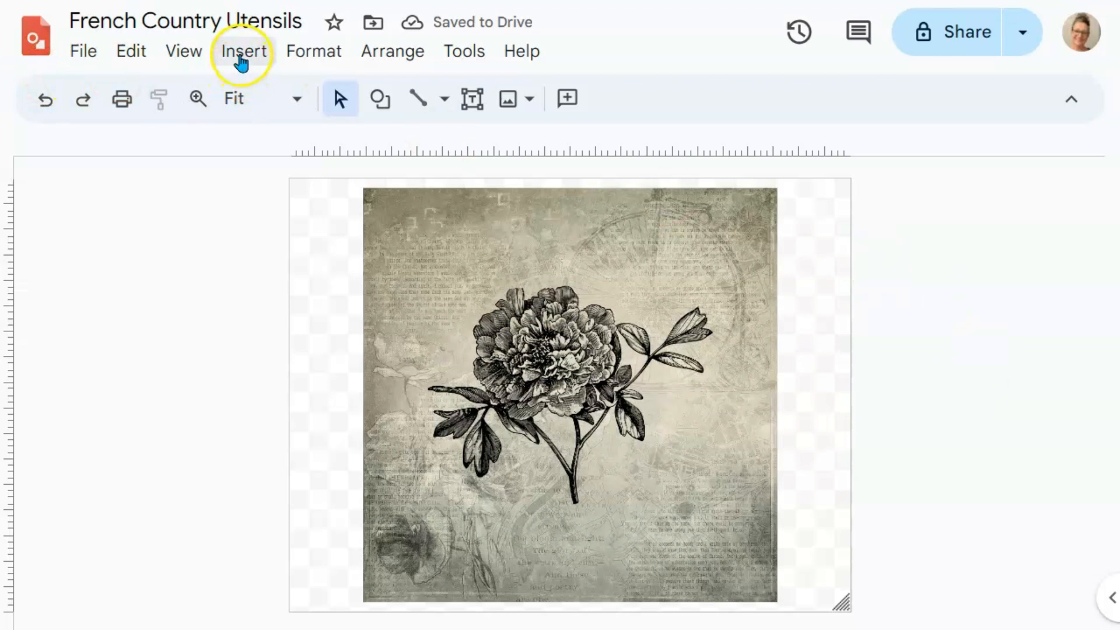
# Step: Insert word art reading "Fresh Flower Market"
pyautogui.click(243, 52)
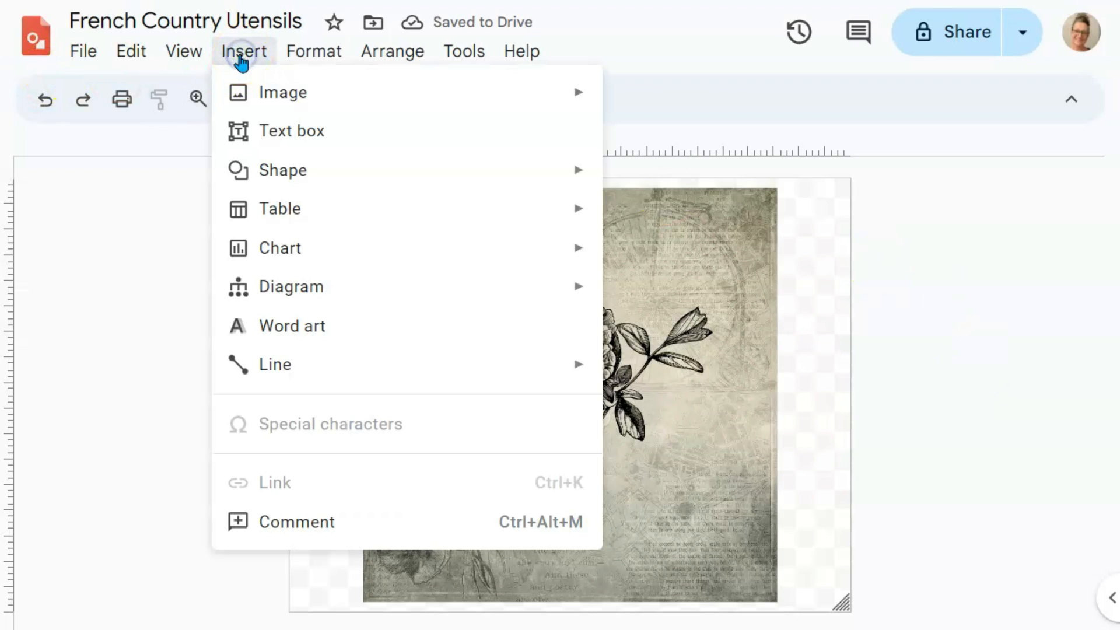
pyautogui.moveTo(279, 101)
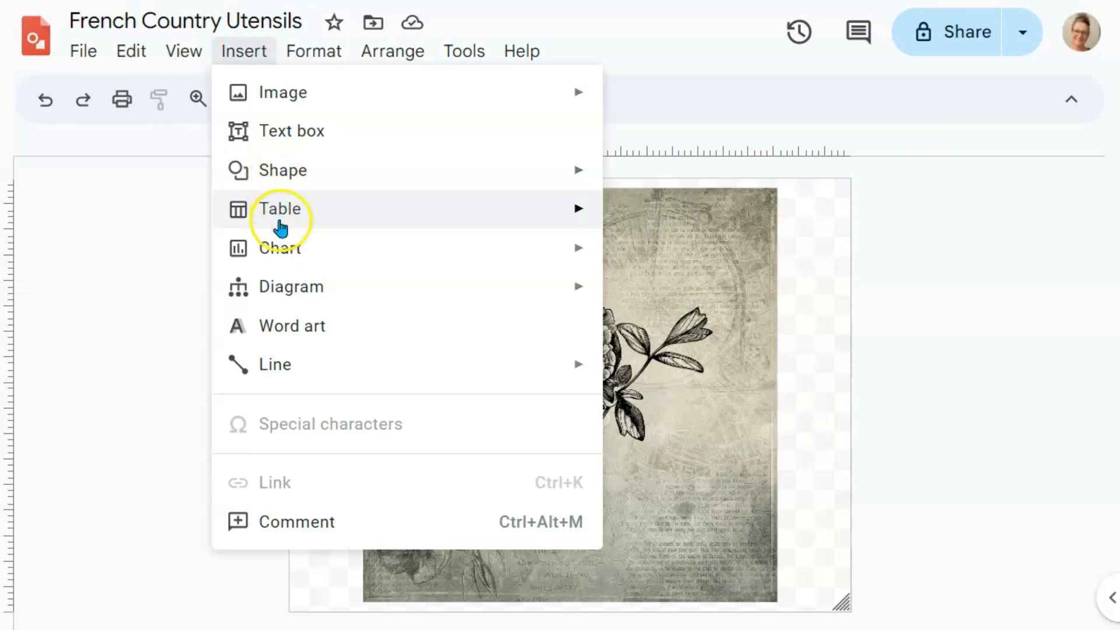
pyautogui.click(277, 334)
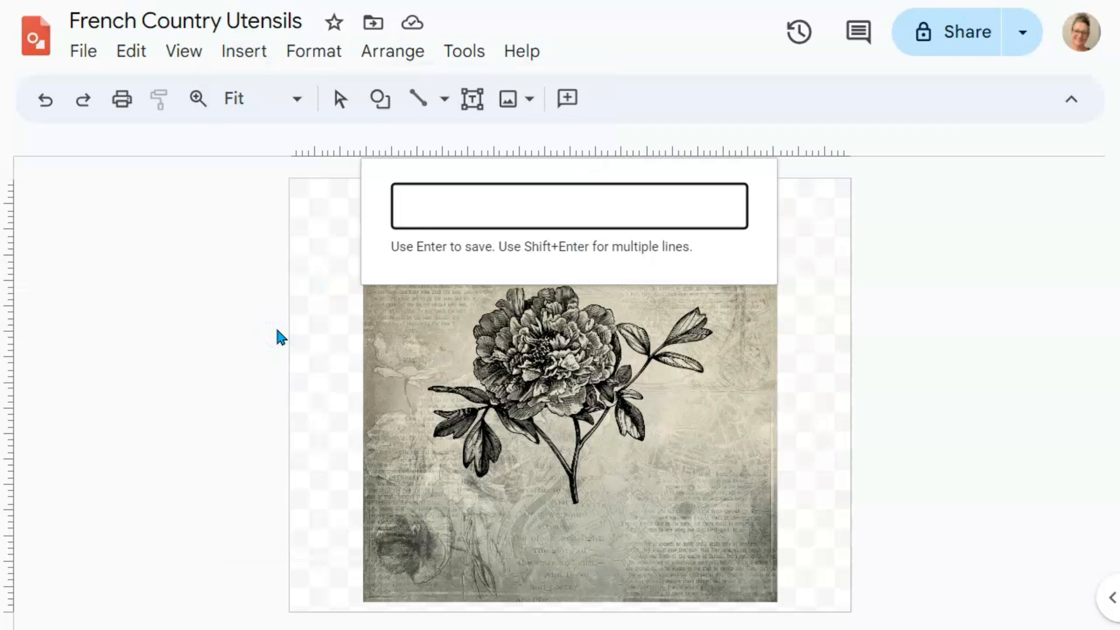
pyautogui.click(293, 341)
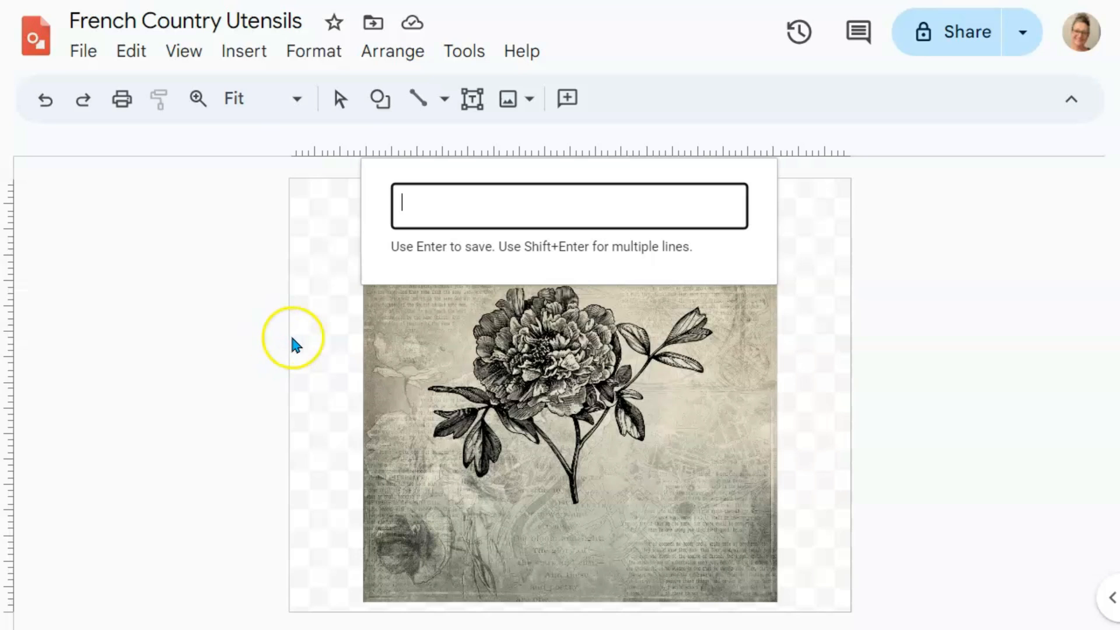
pyautogui.write('Fre')
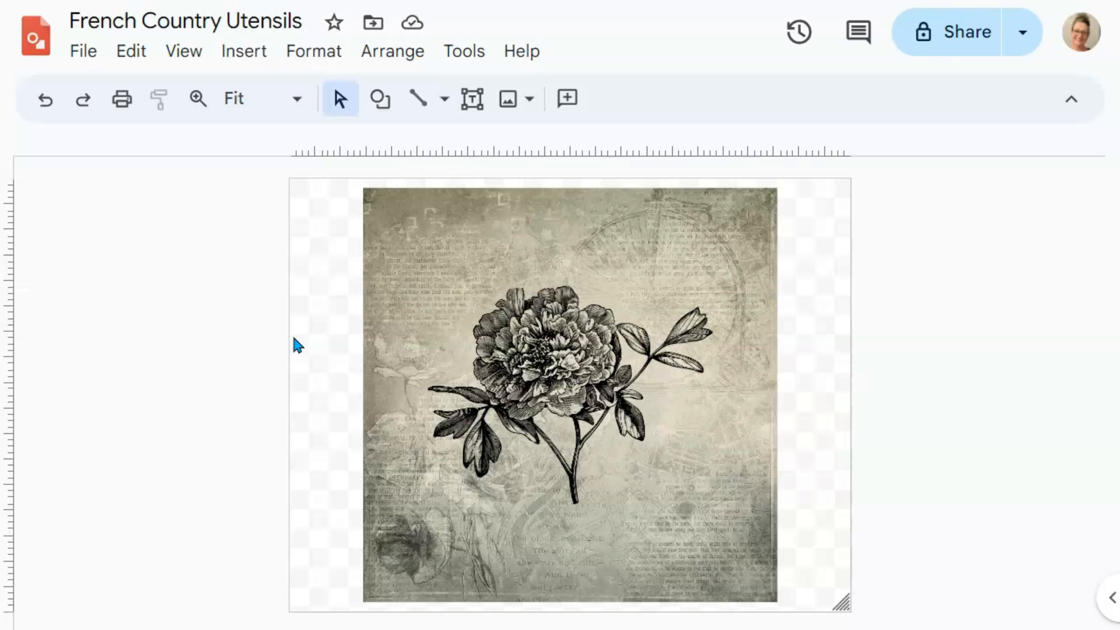
pyautogui.hotkey('ctrl', 'v')
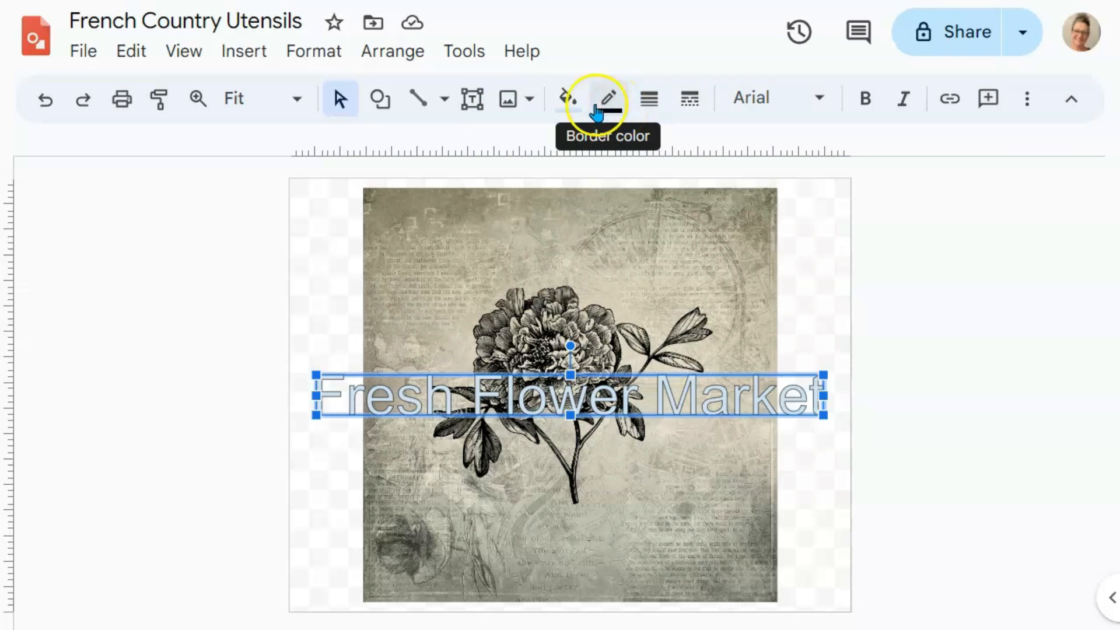
# Step: Fill the Fresh Flower Market word art with black and place it above the peony
pyautogui.click(568, 100)
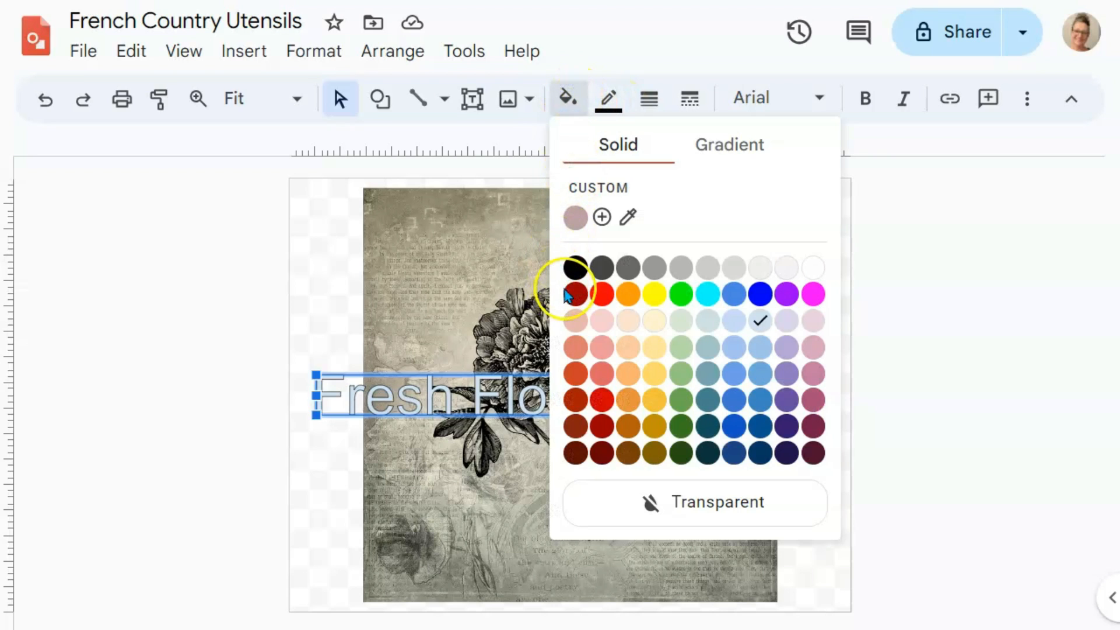
pyautogui.click(574, 270)
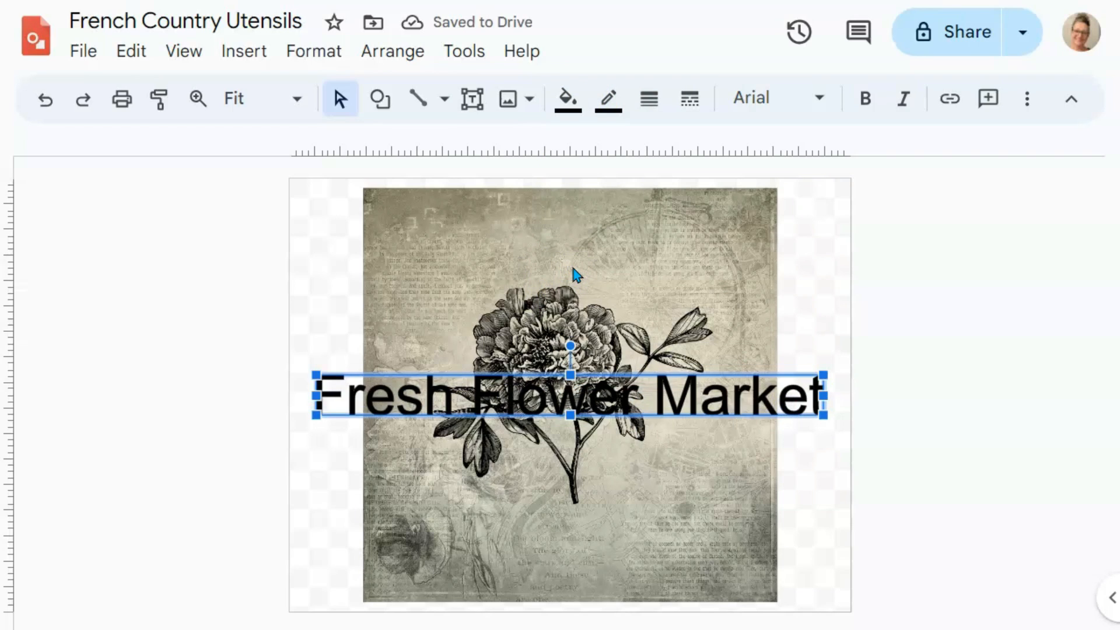
pyautogui.moveTo(552, 395); pyautogui.dragTo(559, 245)
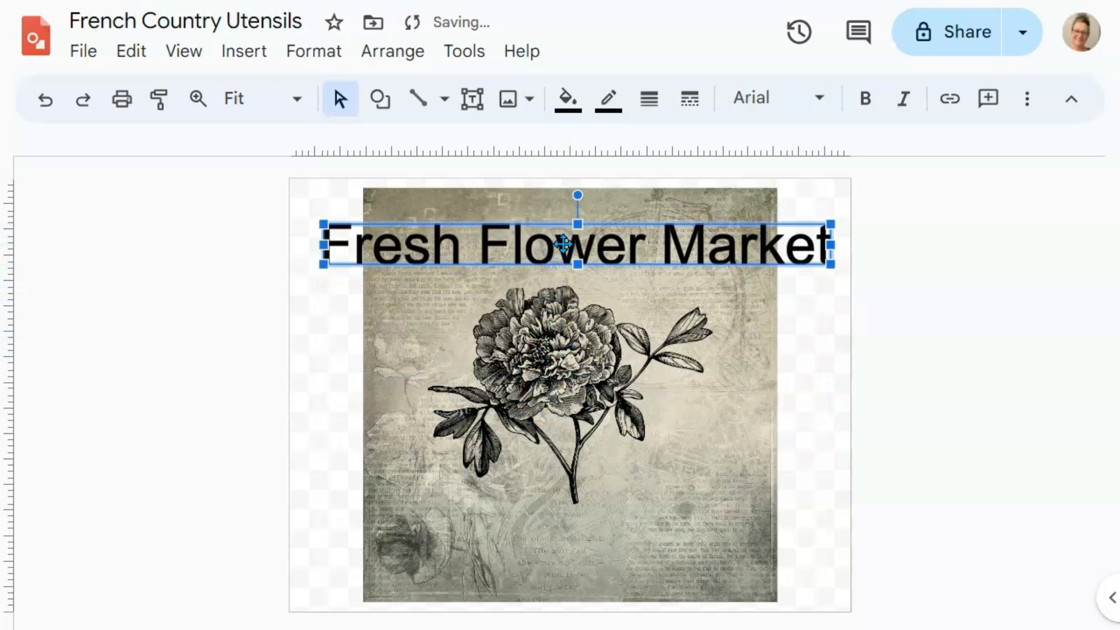
# Step: Change the title's font to Berkshire Swash, and scale it down to fit centered within the scrapbook background
pyautogui.click(822, 106)
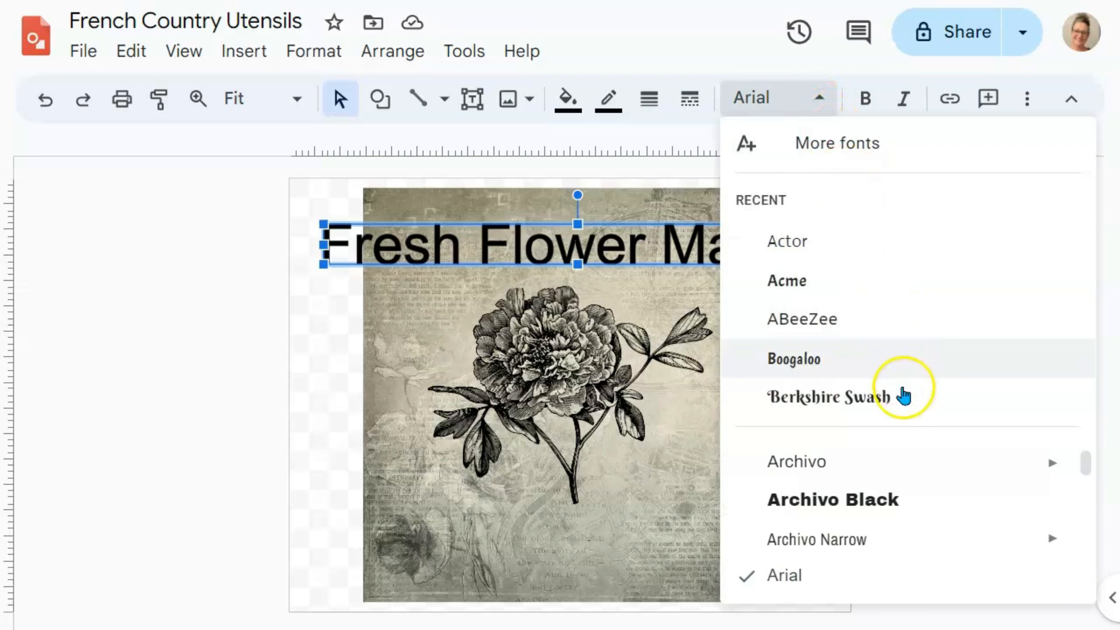
pyautogui.click(886, 400)
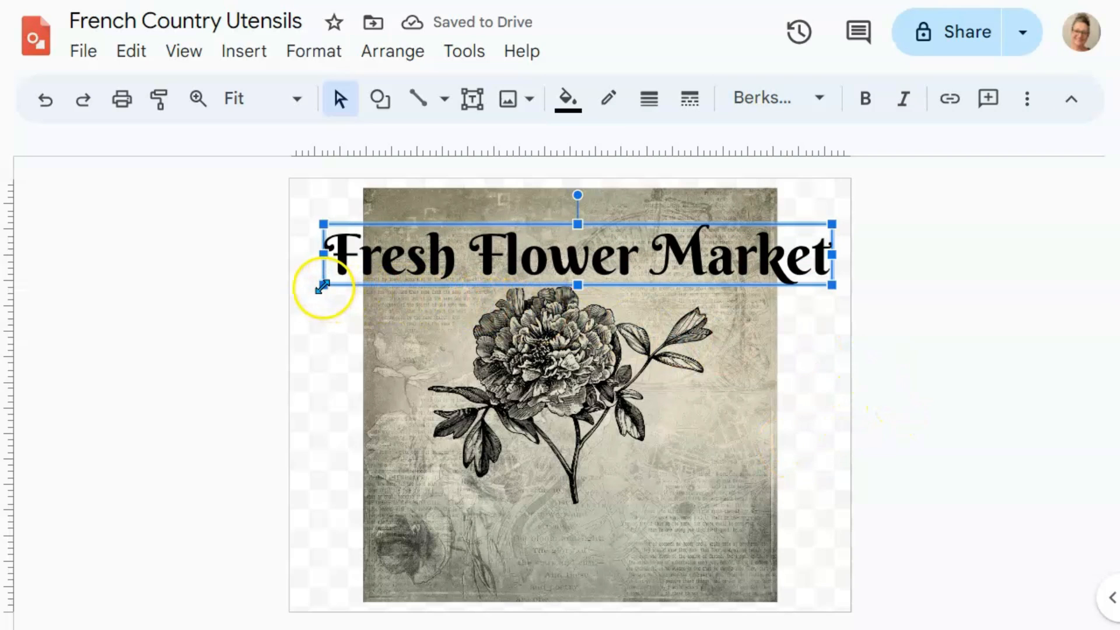
pyautogui.moveTo(322, 286); pyautogui.dragTo(449, 270)
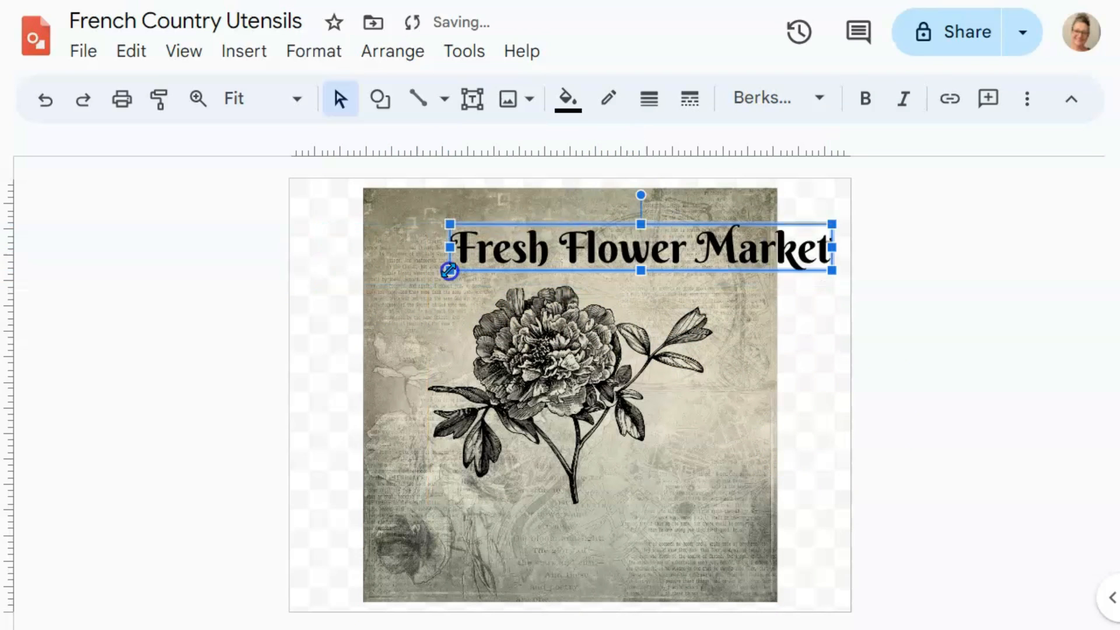
pyautogui.click(912, 317)
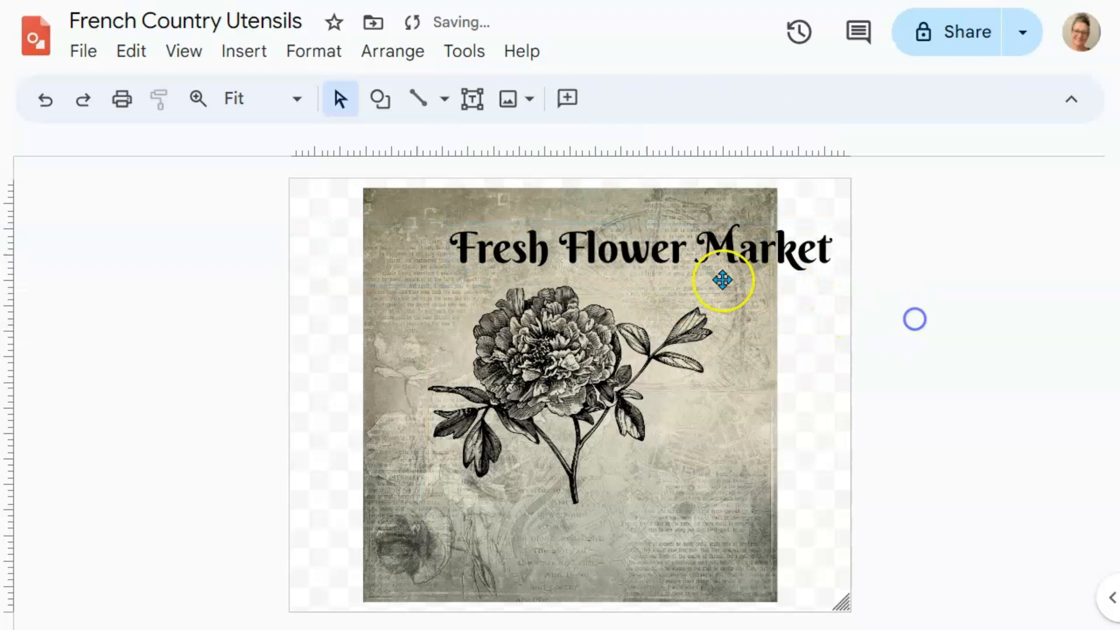
pyautogui.click(635, 256)
pyautogui.moveTo(635, 256); pyautogui.dragTo(568, 251)
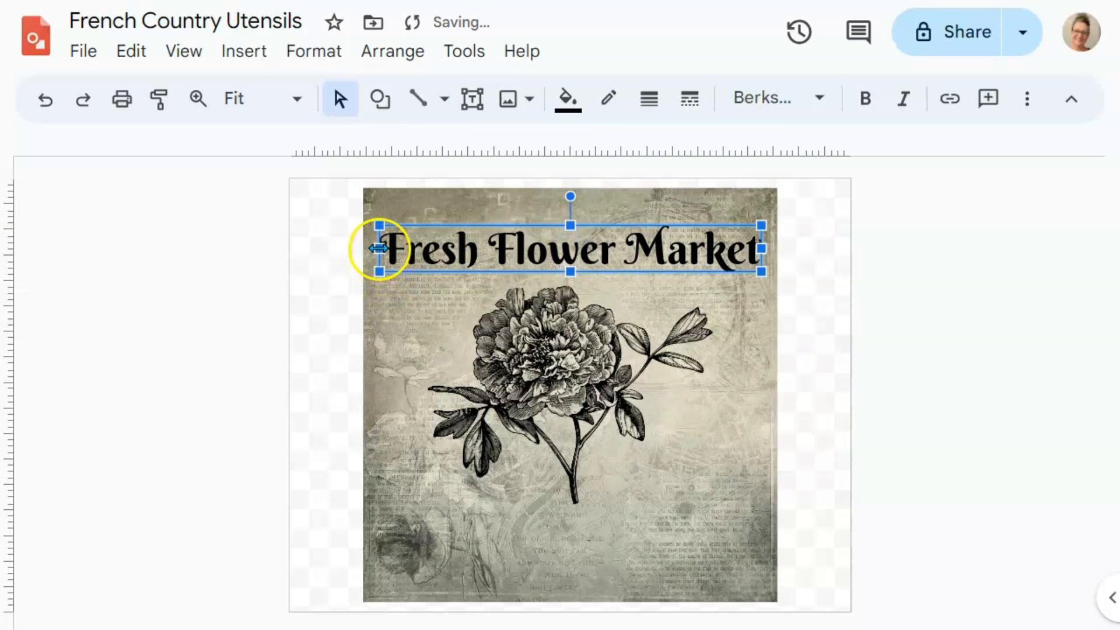
# Step: Try squeezing the Fresh Flower Market title horizontally and stretching it vertically, and undo the distortion
pyautogui.moveTo(379, 248); pyautogui.dragTo(503, 249)
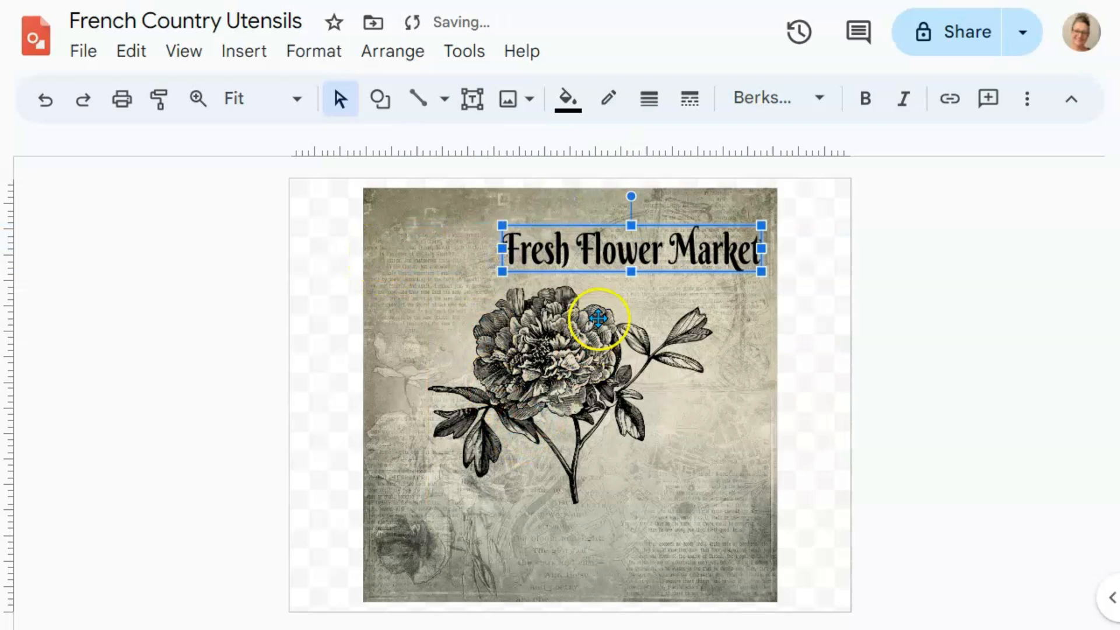
pyautogui.moveTo(631, 278); pyautogui.dragTo(632, 332)
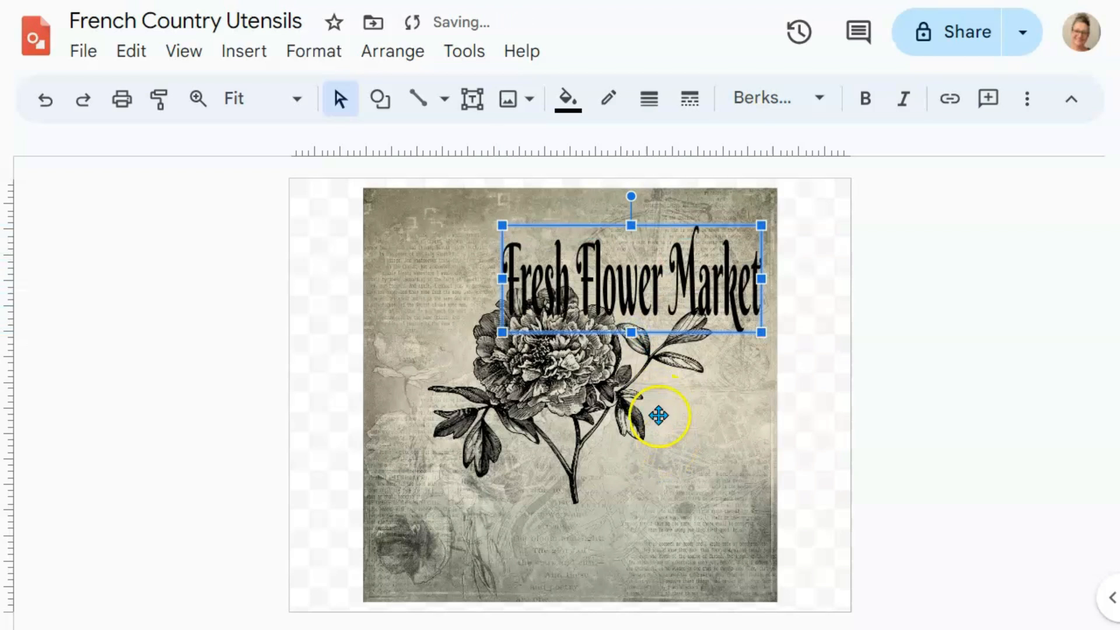
pyautogui.click(45, 98)
# Step: Duplicate the Fresh Flower Market title and place the copy below the peony's stem
pyautogui.rightClick(563, 257)
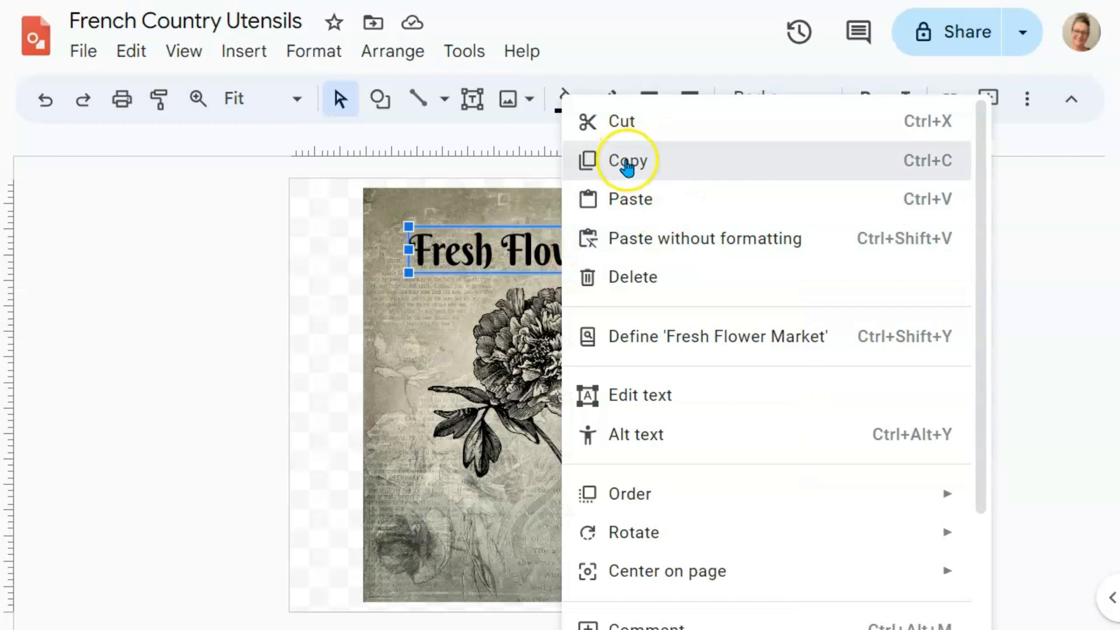
pyautogui.click(626, 159)
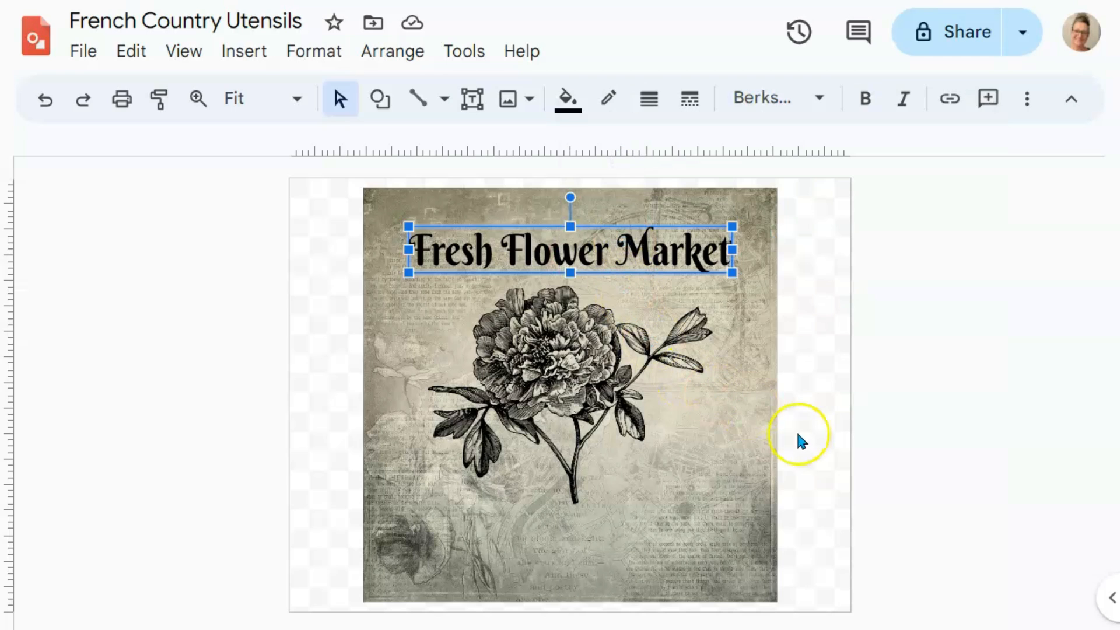
pyautogui.rightClick(816, 444)
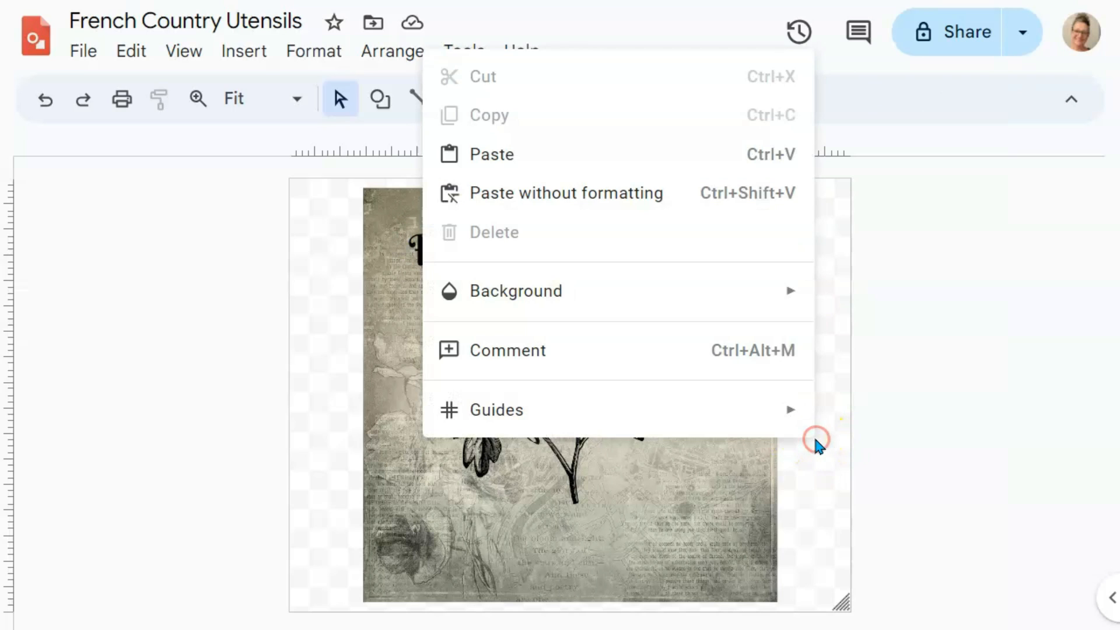
pyautogui.click(484, 157)
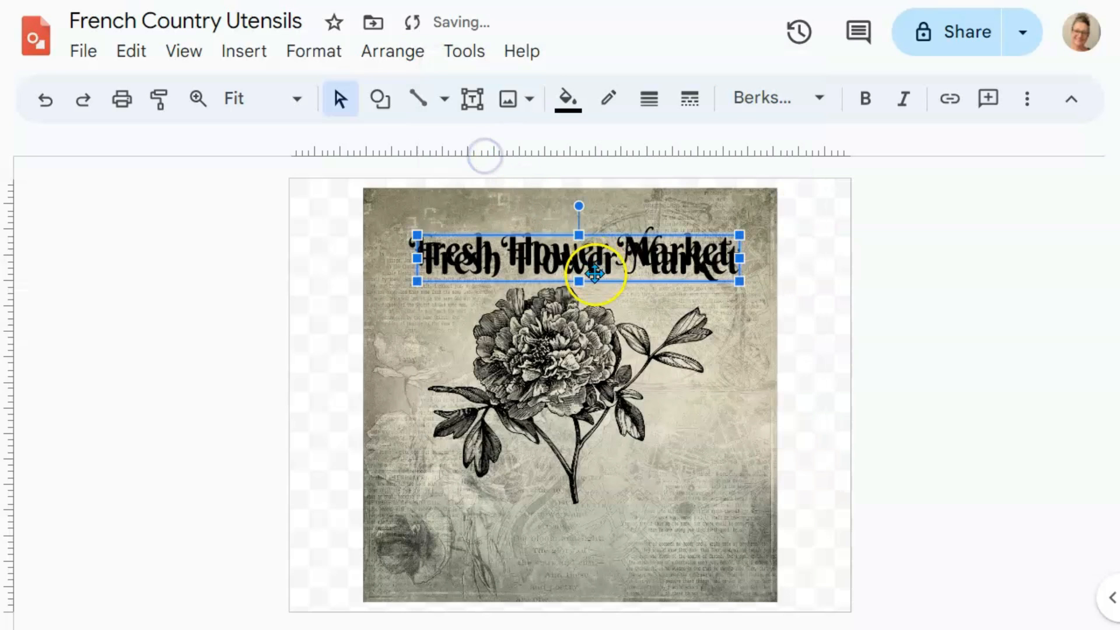
pyautogui.moveTo(570, 268); pyautogui.dragTo(559, 535)
# Step: Change the lower word art's text to "seeds stems blooms", and shrink and center it beneath the peony
pyautogui.doubleClick(560, 539)
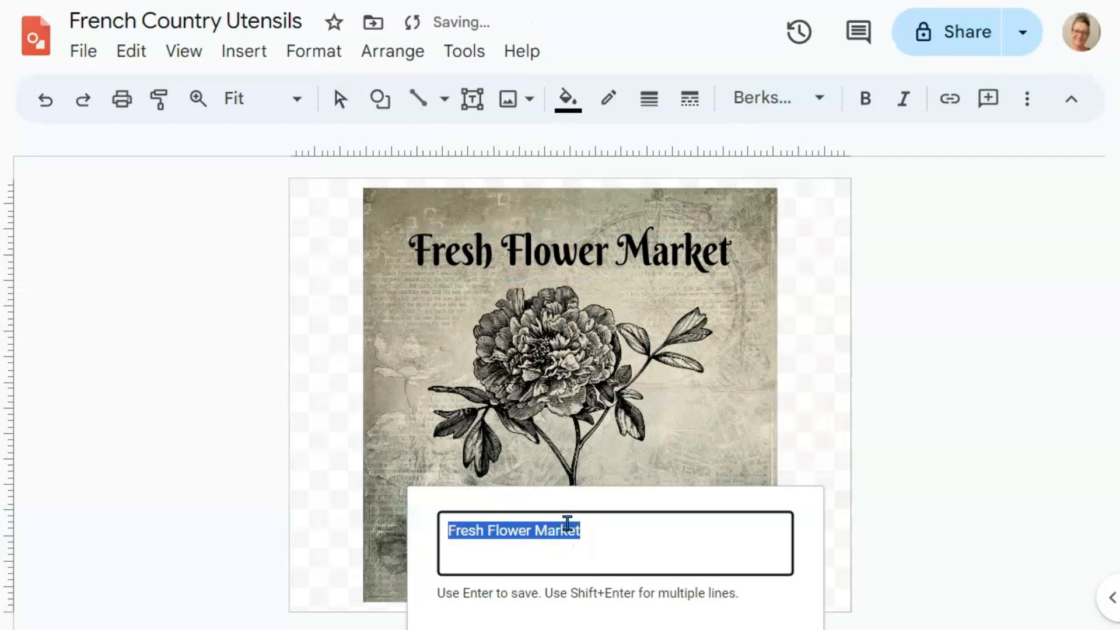
pyautogui.write('seeds')
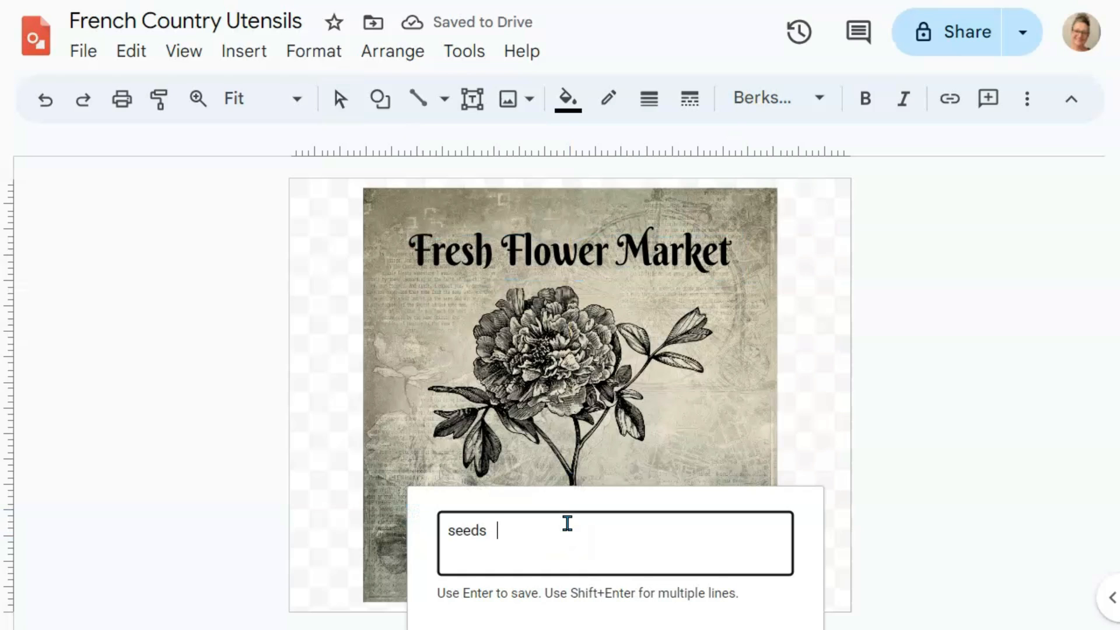
pyautogui.write('stems  blooms')
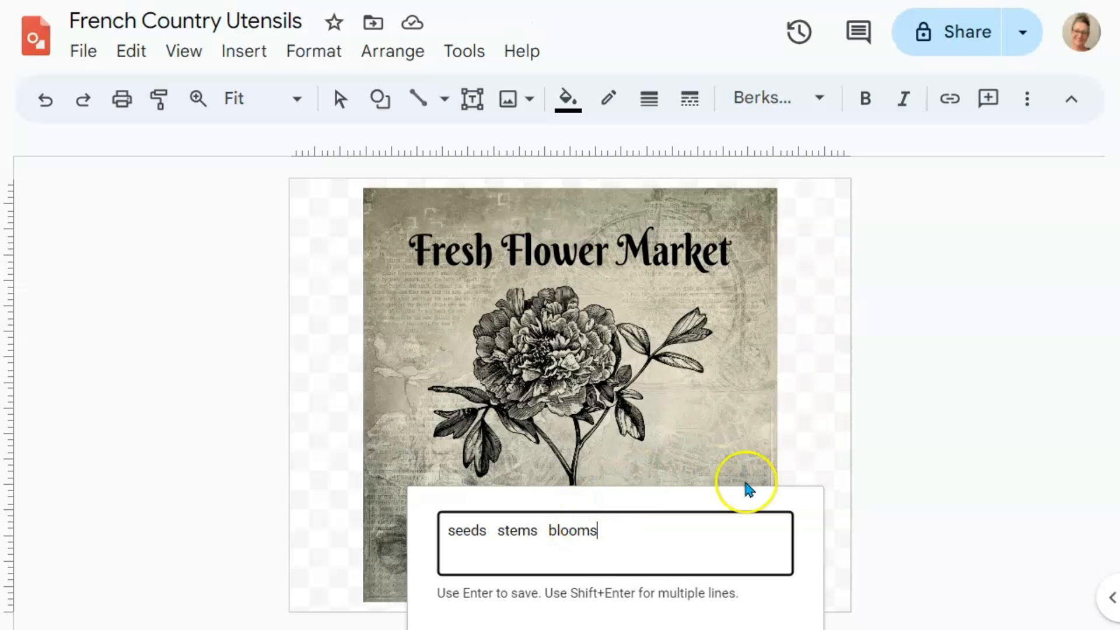
pyautogui.press('Return')
pyautogui.moveTo(414, 550); pyautogui.dragTo(470, 534)
pyautogui.moveTo(585, 538)
pyautogui.mouseDown()
pyautogui.moveTo(538, 533)
pyautogui.moveTo(576, 535)
pyautogui.mouseUp()
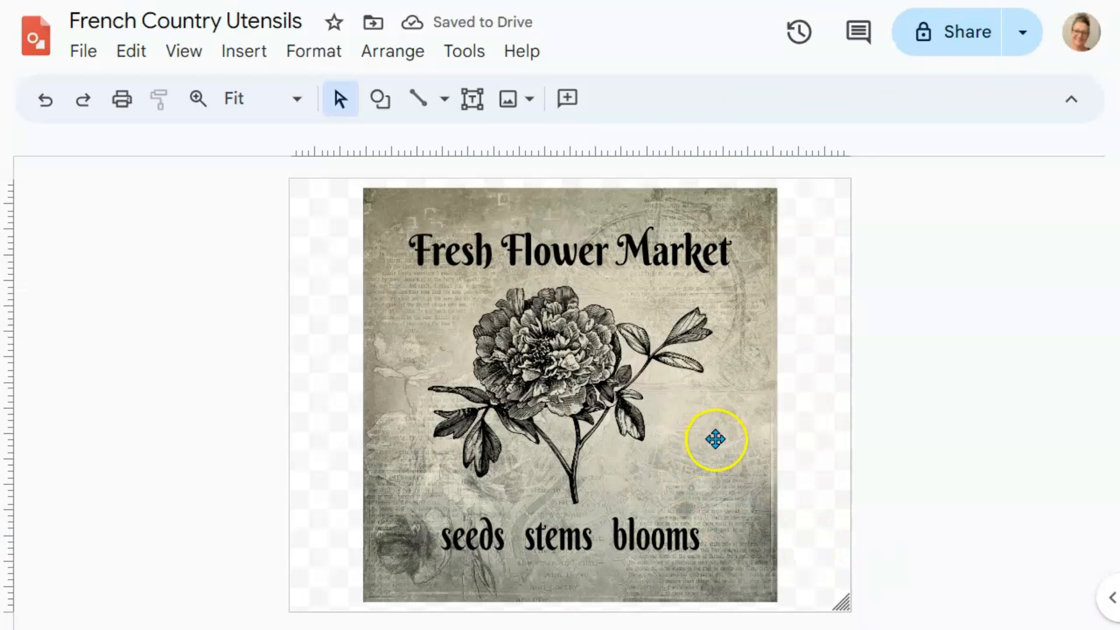
# Step: Recolor the vintage paper background image with the Sepia tint in its format options
pyautogui.click(715, 439)
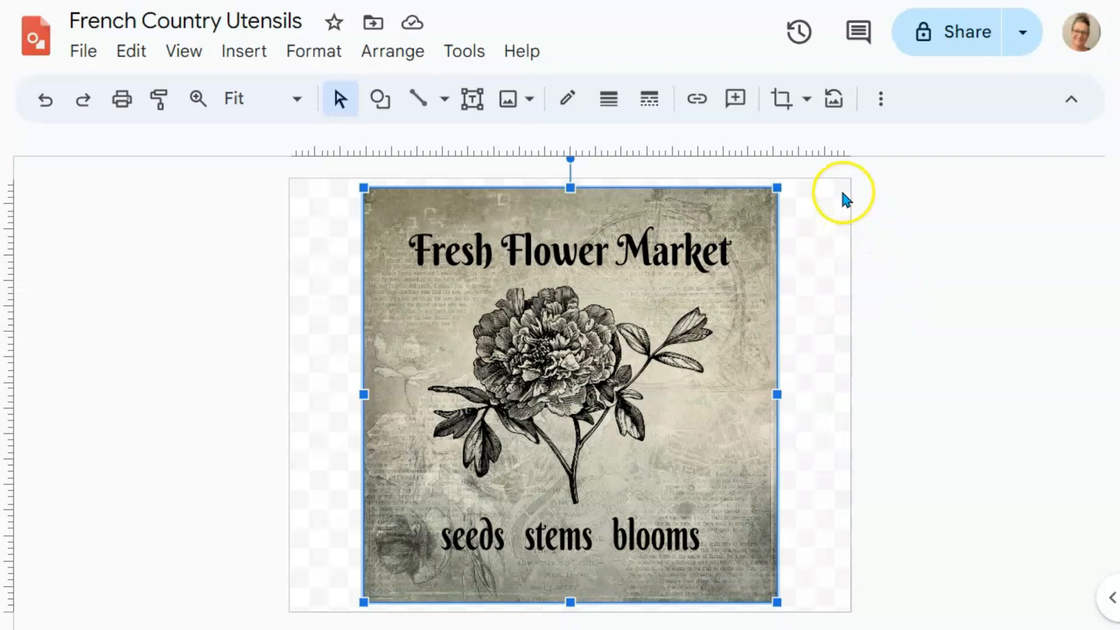
pyautogui.click(884, 104)
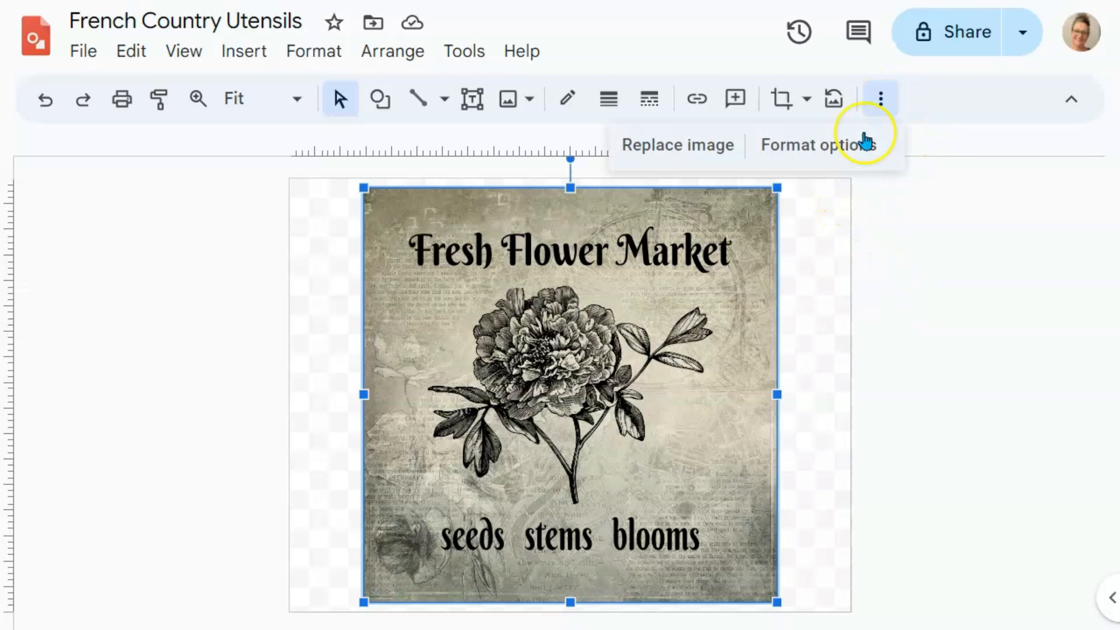
pyautogui.click(828, 150)
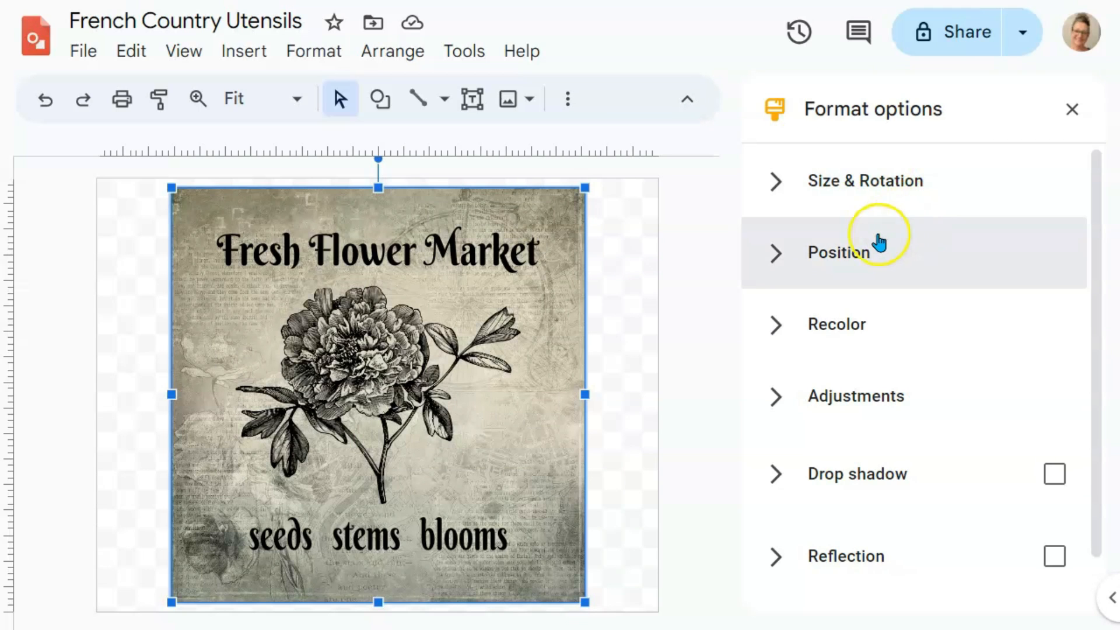
pyautogui.click(830, 338)
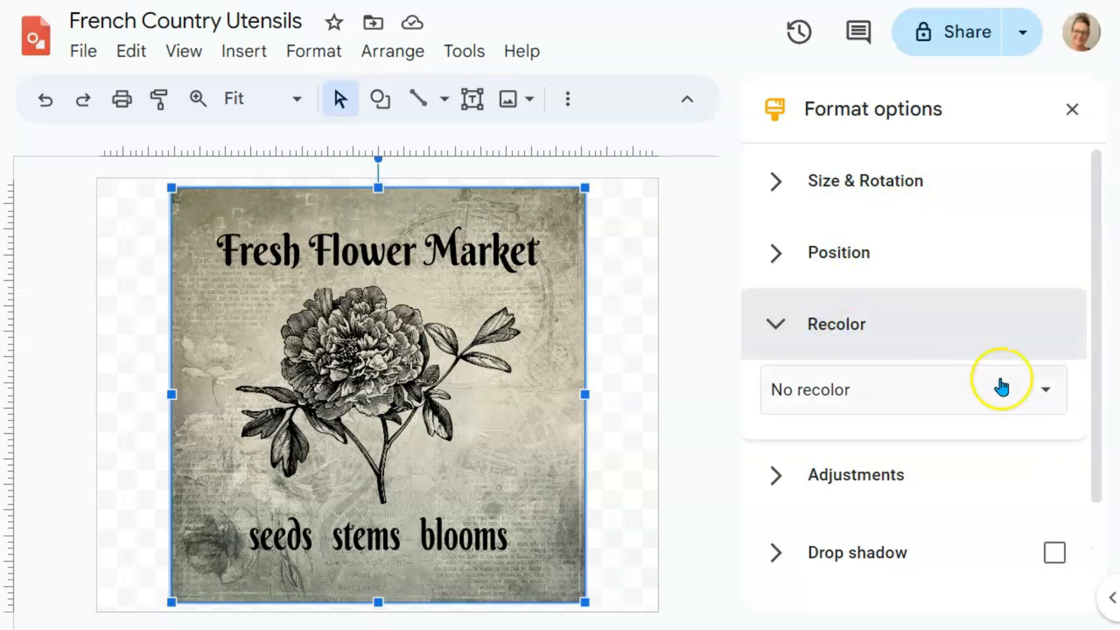
pyautogui.click(1044, 391)
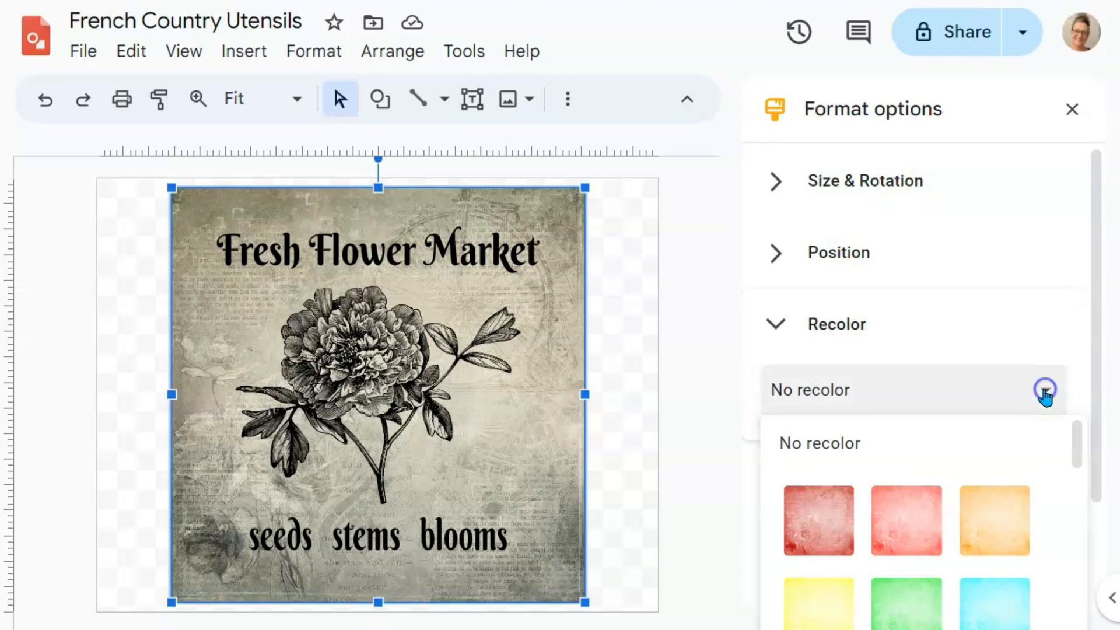
pyautogui.scroll(-2, 1048, 406)
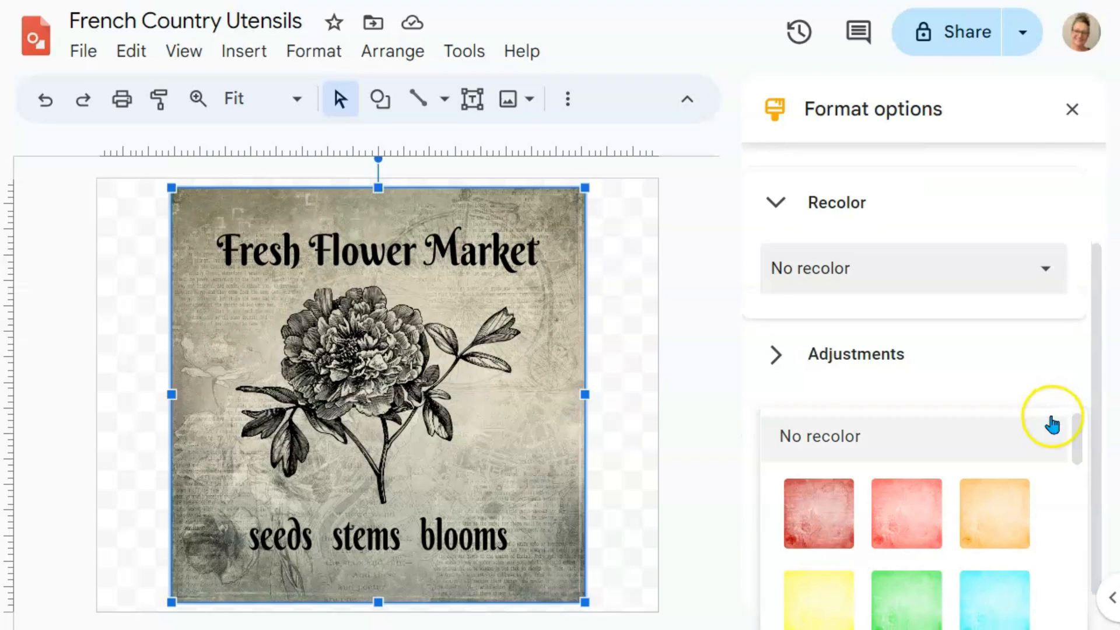
pyautogui.scroll(-4, 1056, 431)
pyautogui.scroll(-2, 1059, 461)
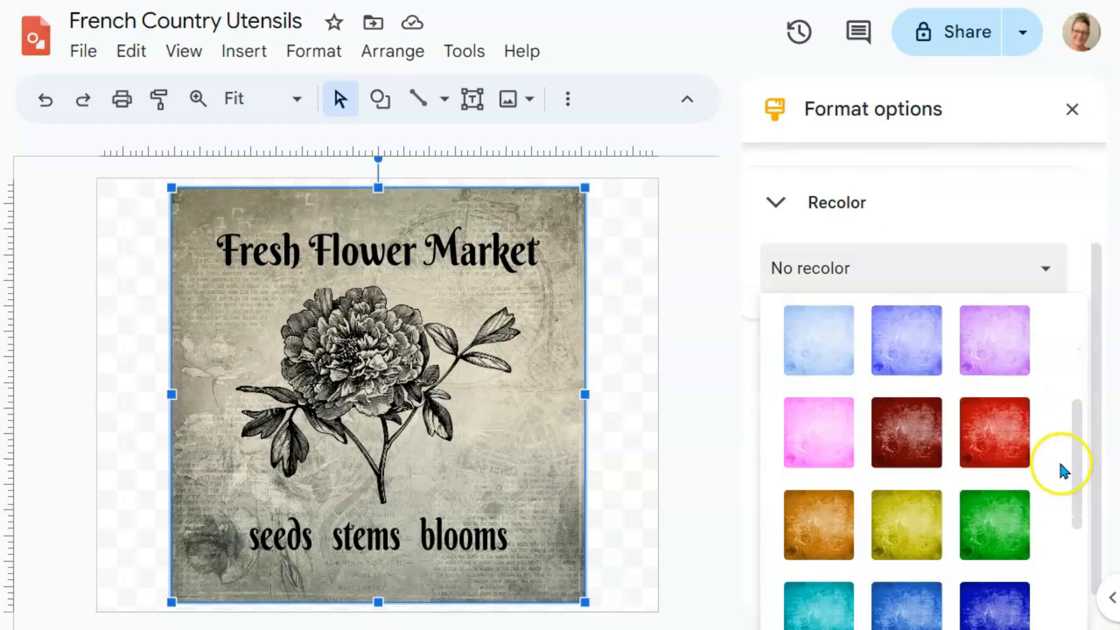
pyautogui.scroll(-2, 1059, 465)
pyautogui.scroll(-2, 1058, 461)
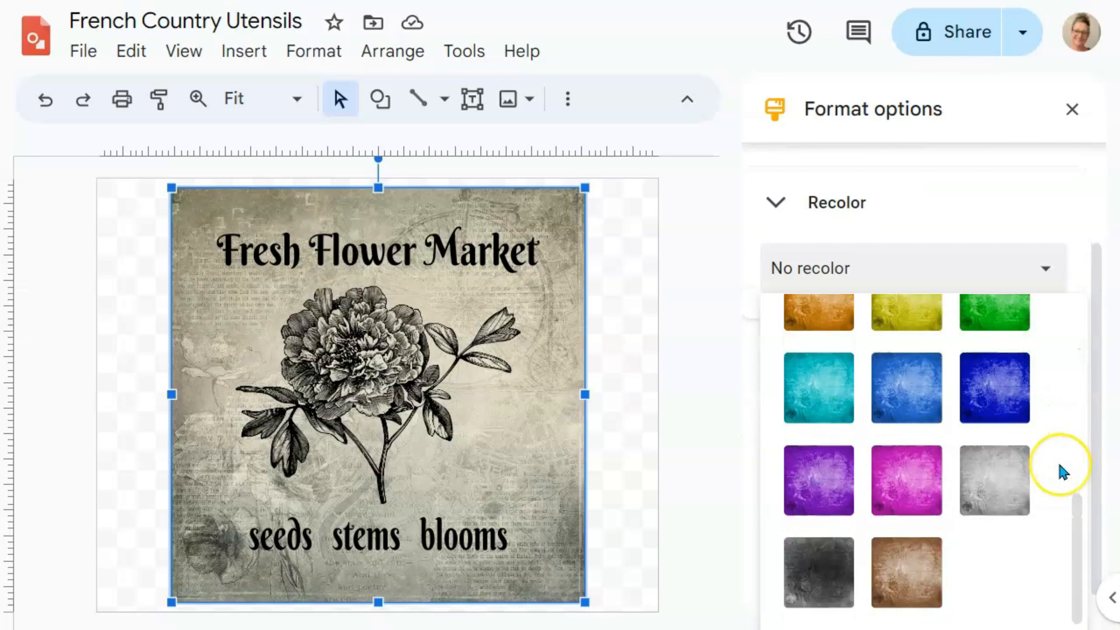
pyautogui.click(911, 573)
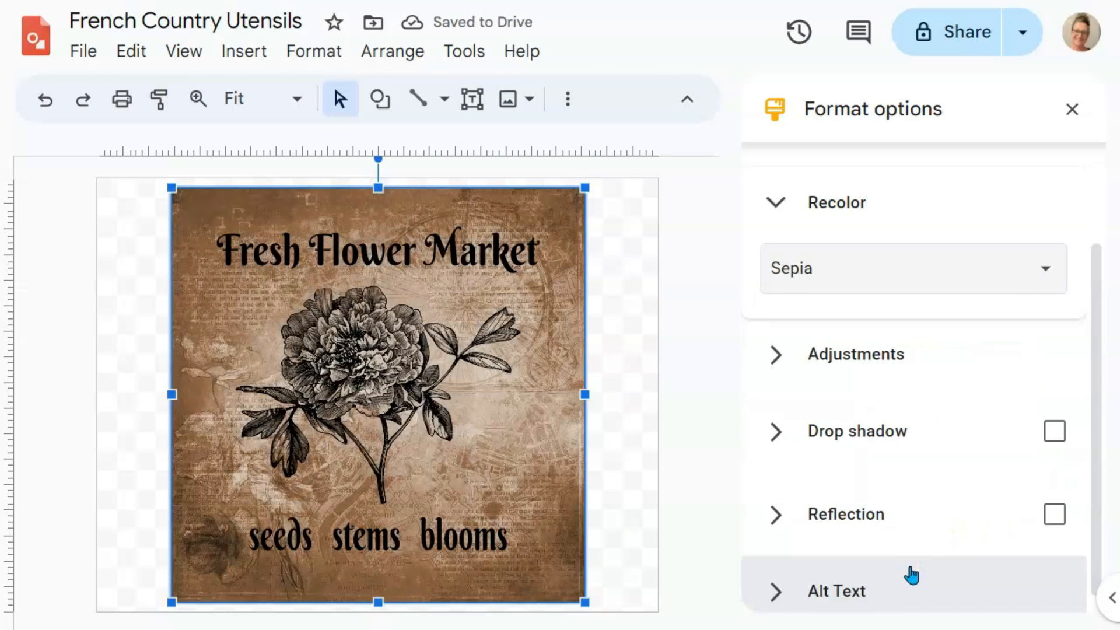
# Step: Try the Grayscale recolor on the background image, and reset it to No recolor
pyautogui.click(1052, 274)
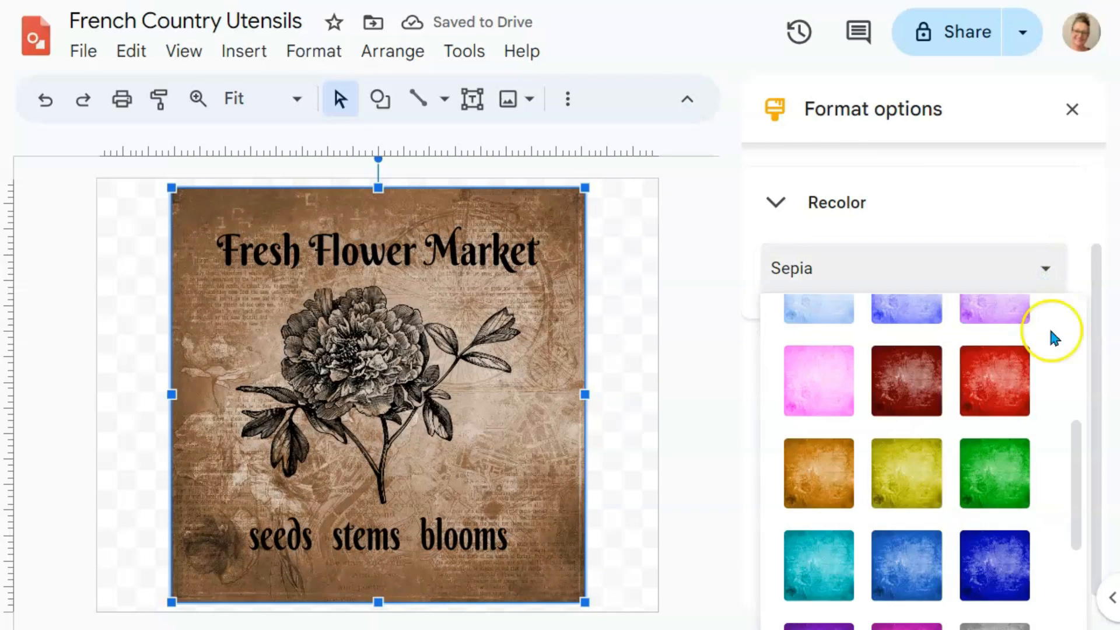
pyautogui.scroll(5, 1034, 441)
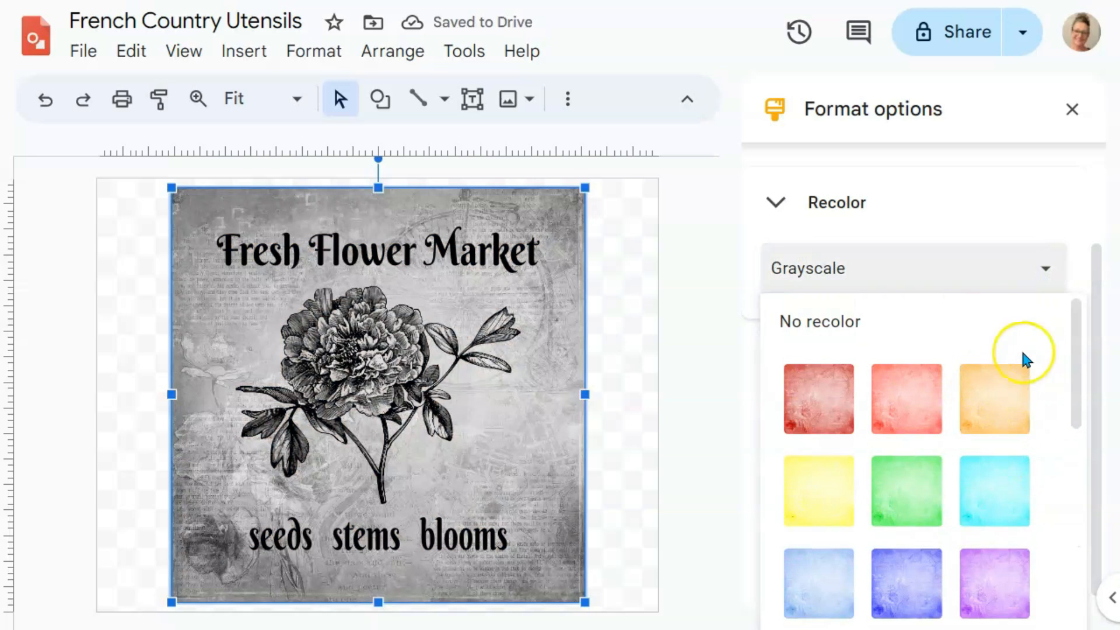
pyautogui.click(816, 324)
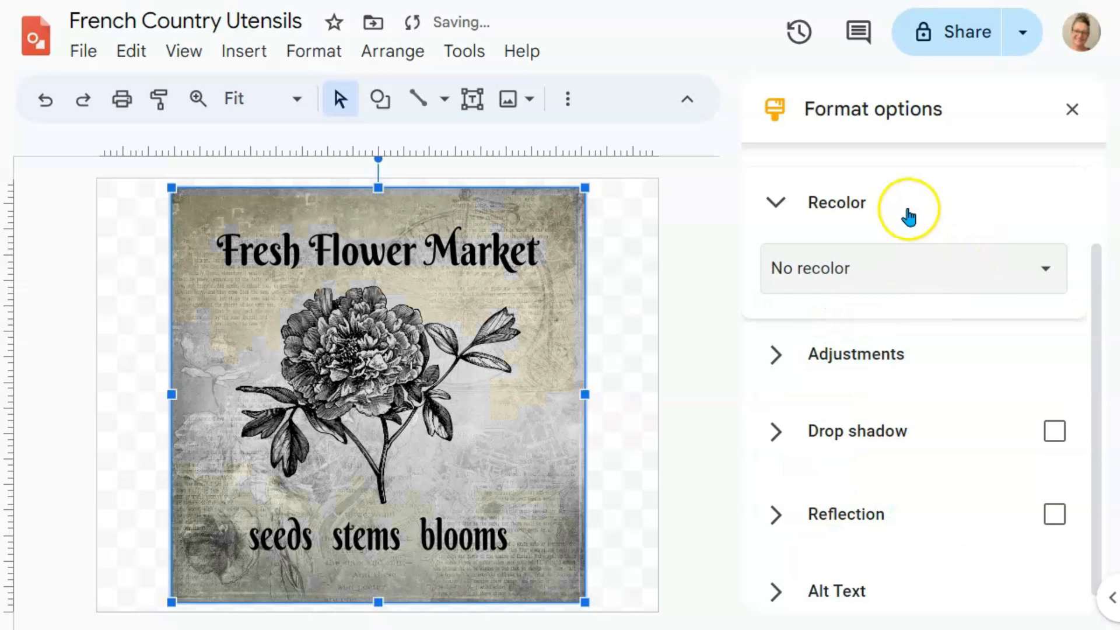
# Step: Lower the background image's opacity to 73%
pyautogui.click(838, 354)
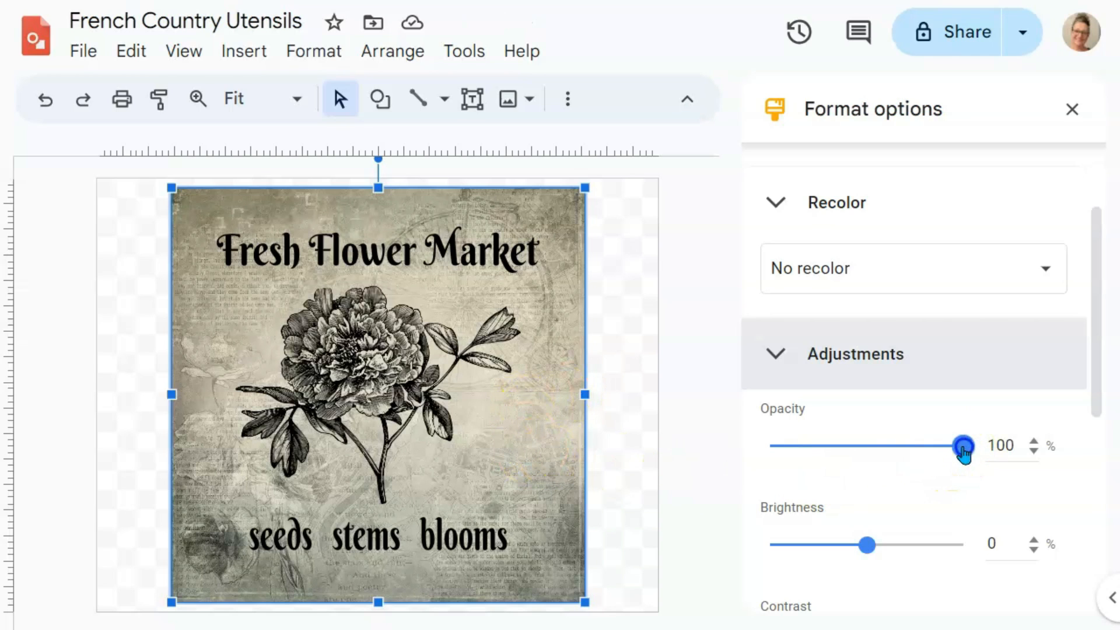
pyautogui.moveTo(964, 449); pyautogui.dragTo(913, 454)
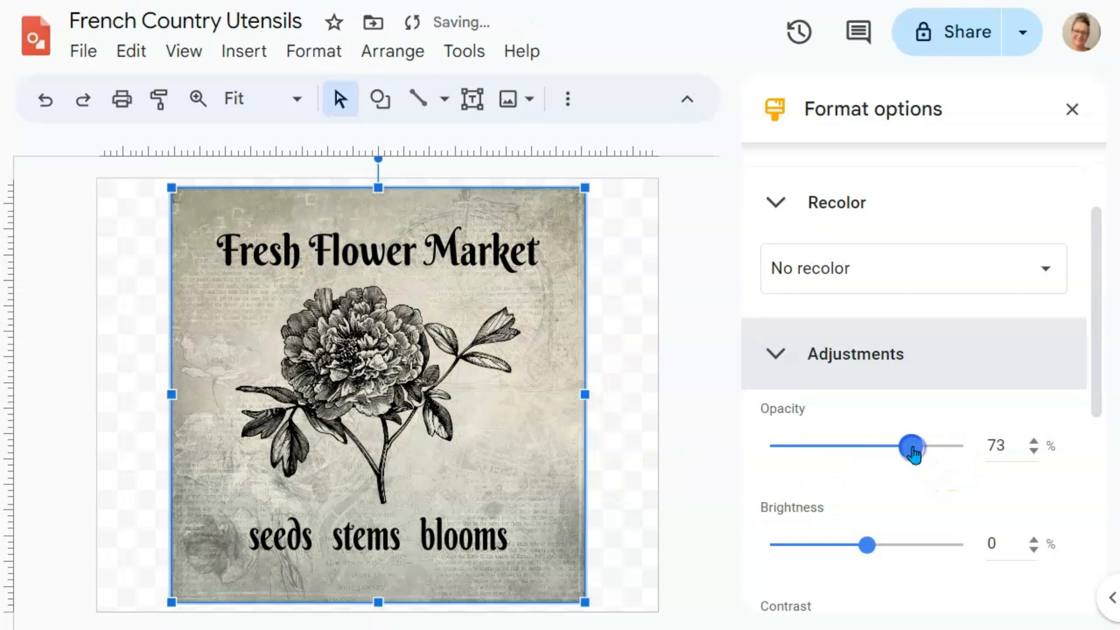
pyautogui.click(693, 458)
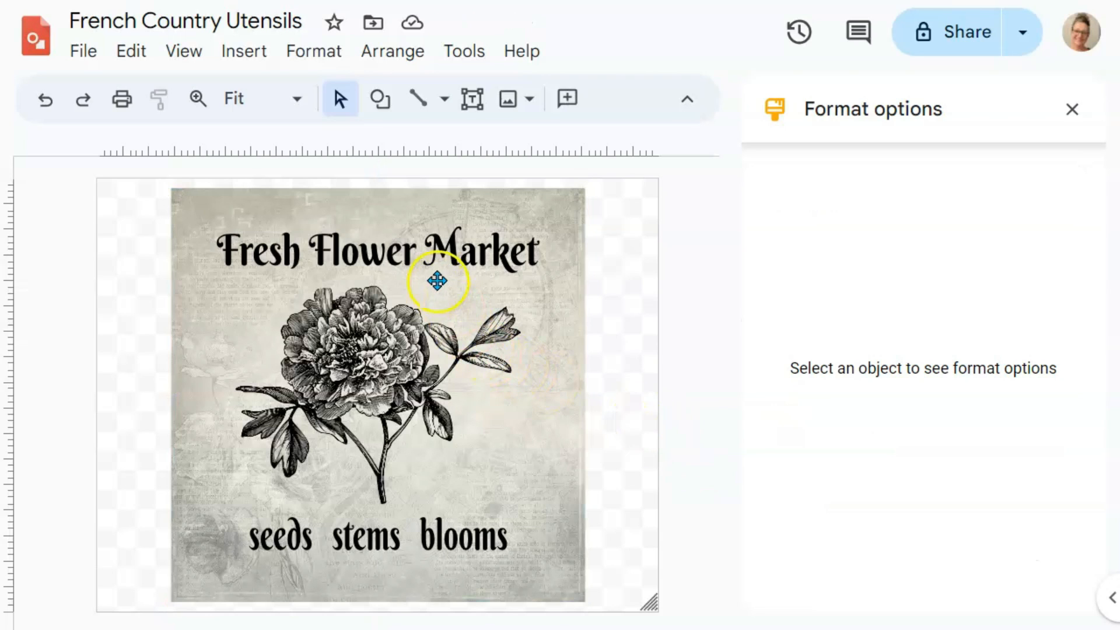
# Step: Add a drop shadow to both the Fresh Flower Market title and the "seeds stems blooms" text
pyautogui.click(430, 250)
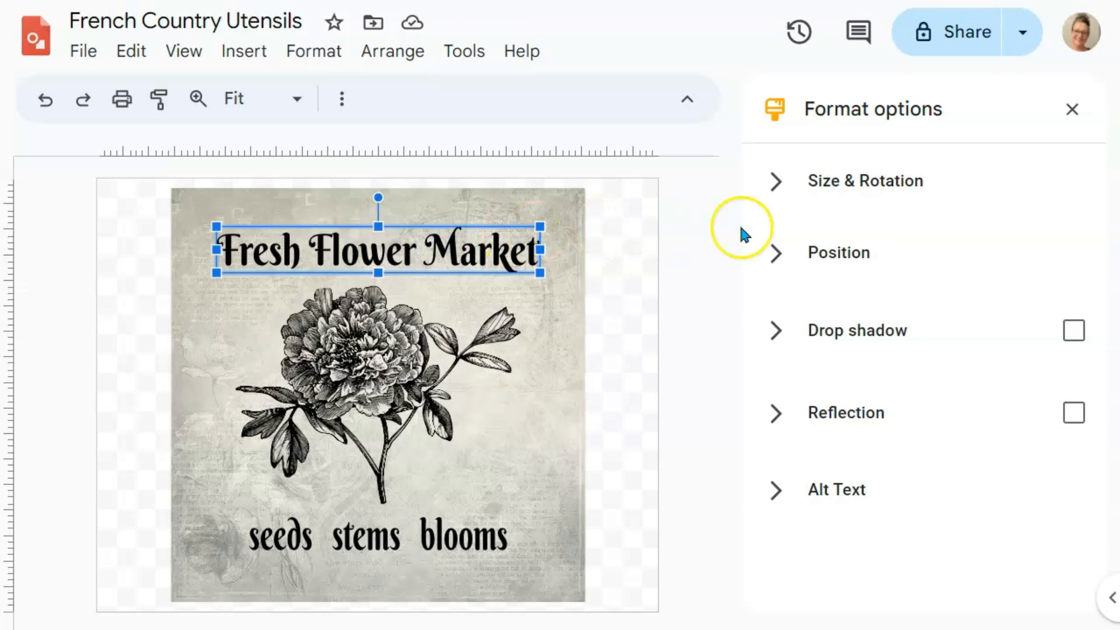
pyautogui.click(1072, 332)
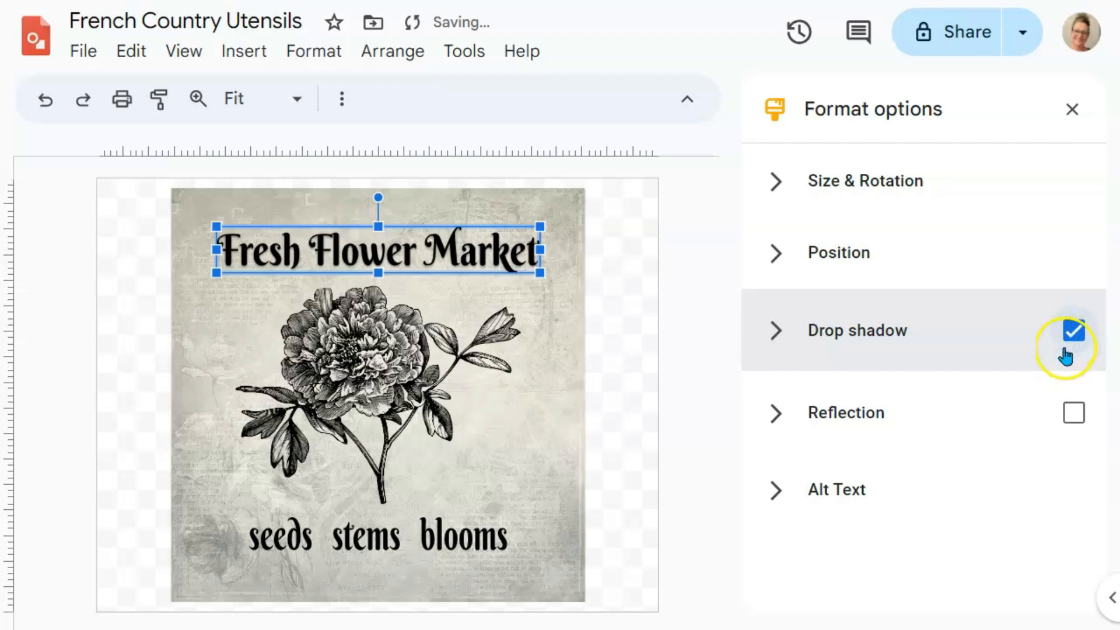
pyautogui.click(480, 538)
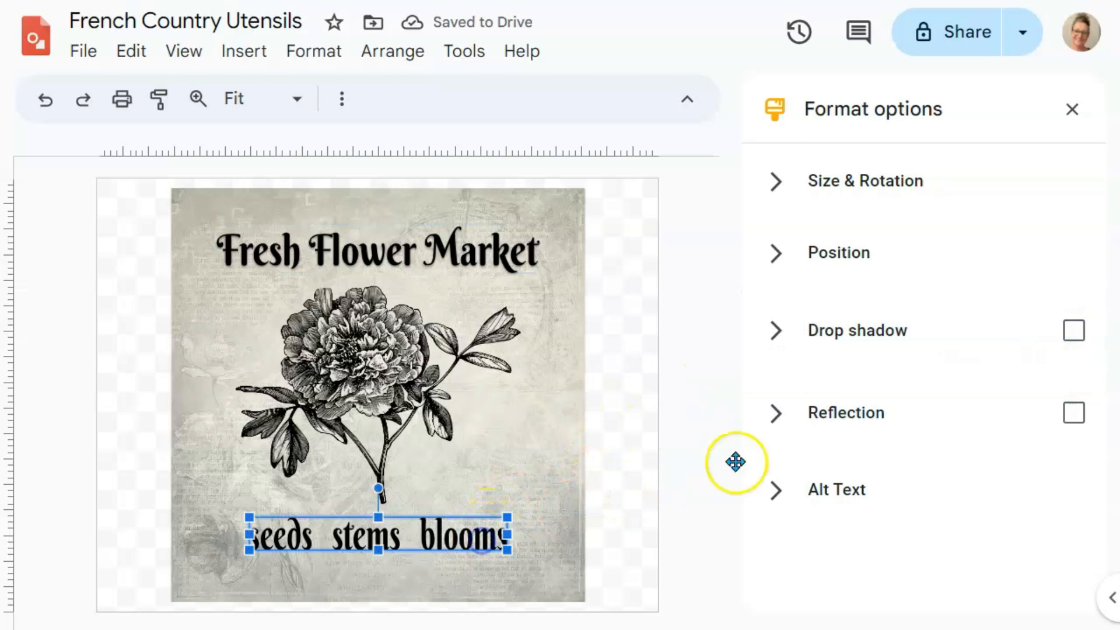
pyautogui.click(778, 336)
# Step: Group the background, peony and both word art texts into one object
pyautogui.moveTo(322, 168); pyautogui.dragTo(835, 617)
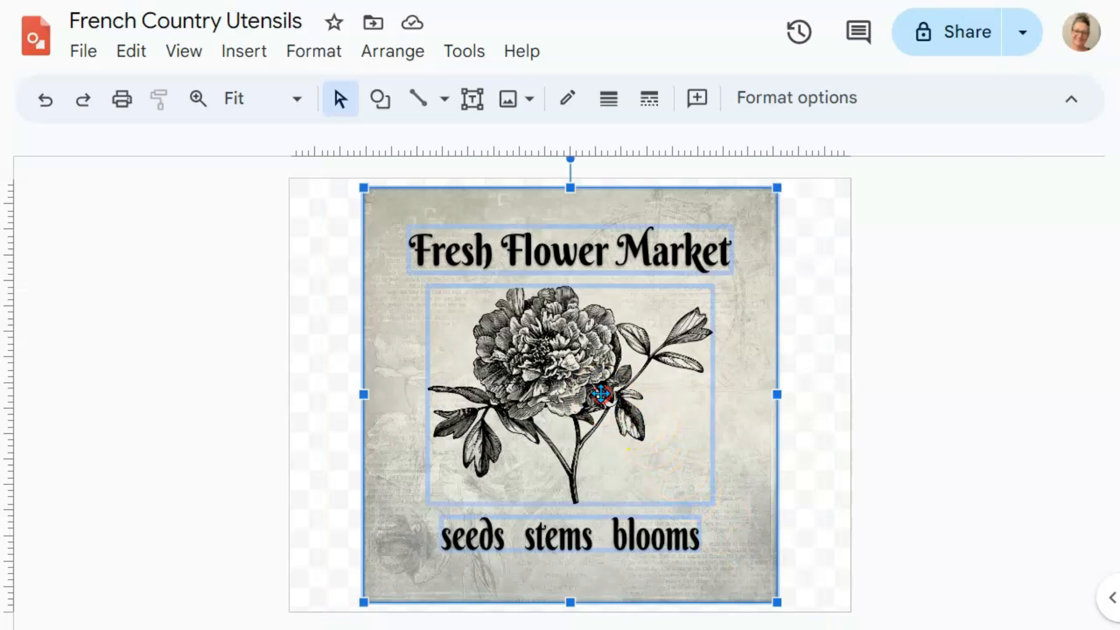
pyautogui.rightClick(600, 394)
pyautogui.moveTo(601, 394)
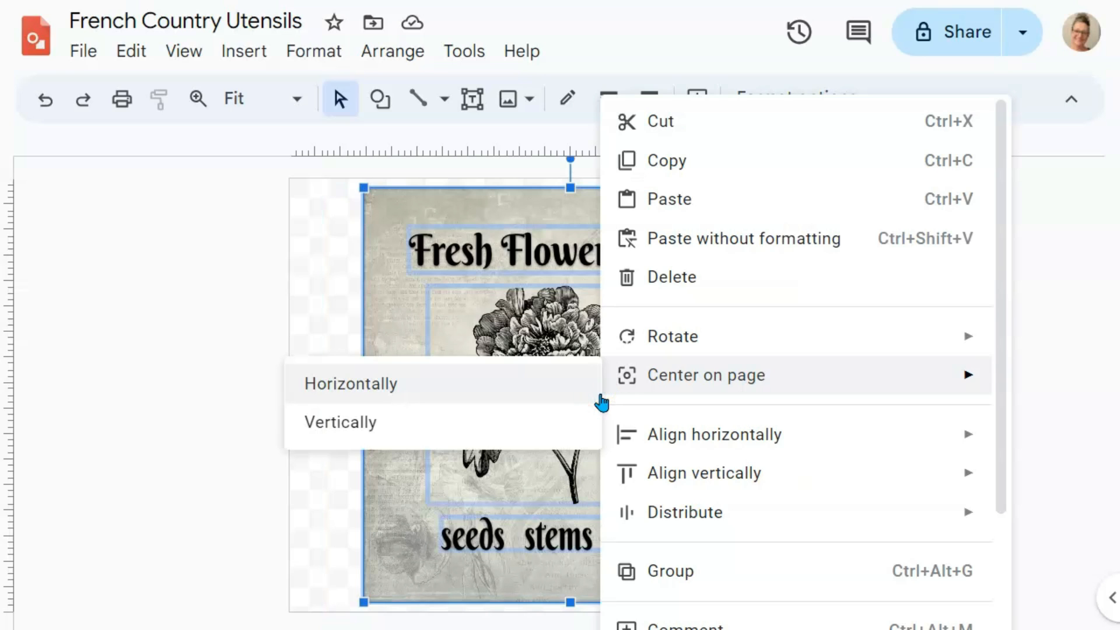
pyautogui.click(658, 572)
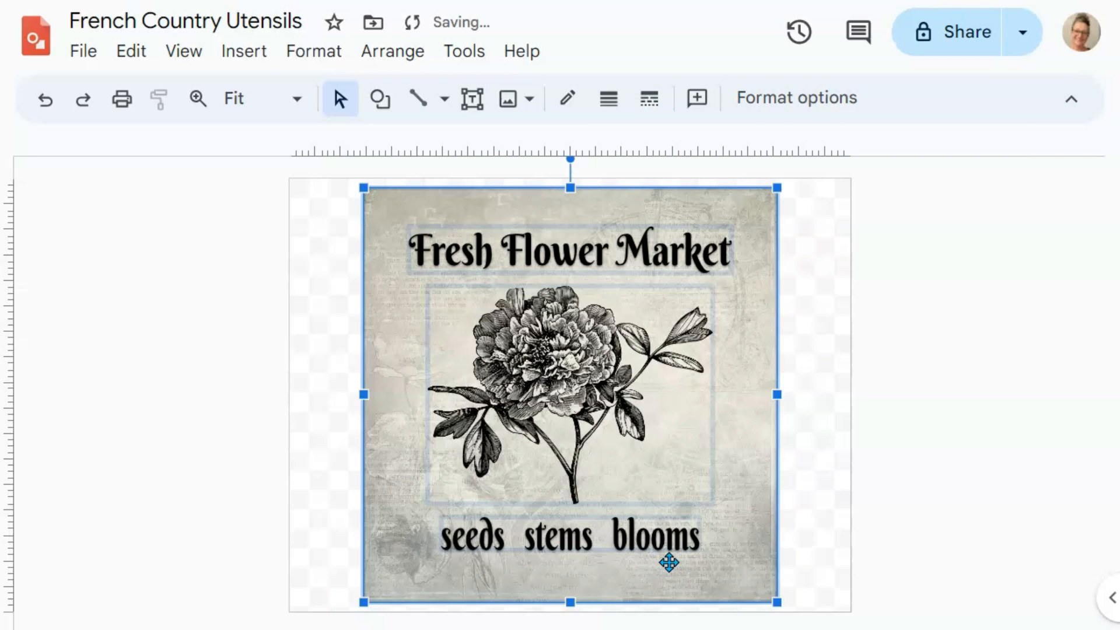
# Step: Scale down and reshape the grouped design, and place it roughly centered on the page
pyautogui.moveTo(776, 602); pyautogui.dragTo(674, 519)
pyautogui.click(815, 513)
pyautogui.moveTo(542, 397); pyautogui.dragTo(530, 425)
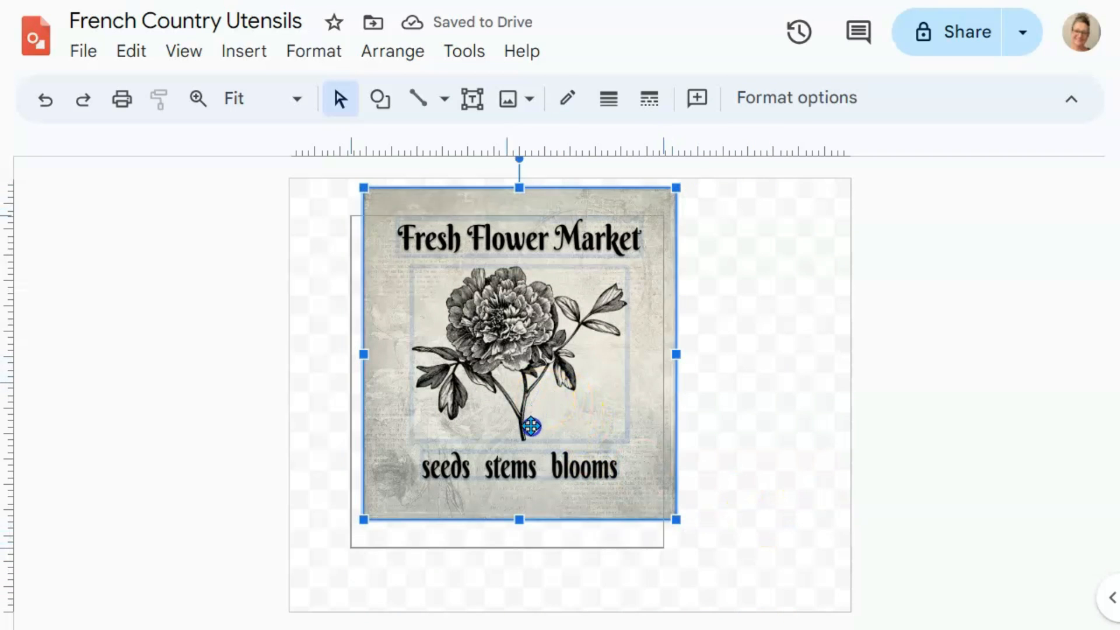
pyautogui.moveTo(360, 546); pyautogui.dragTo(411, 557)
pyautogui.click(688, 490)
pyautogui.click(585, 354)
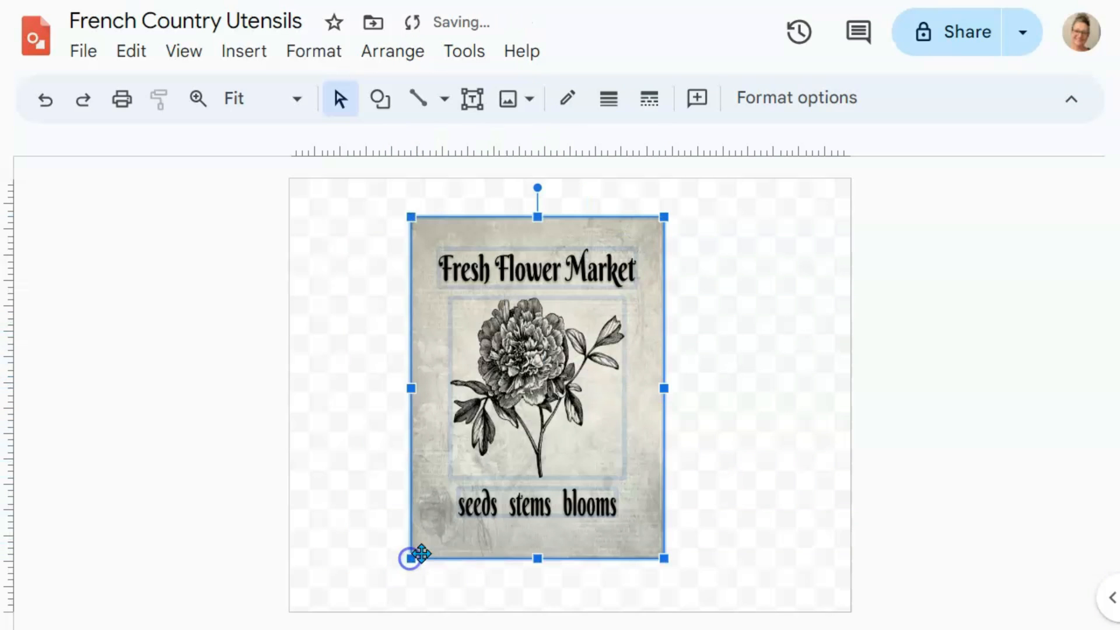
pyautogui.moveTo(664, 388); pyautogui.dragTo(729, 402)
pyautogui.click(782, 432)
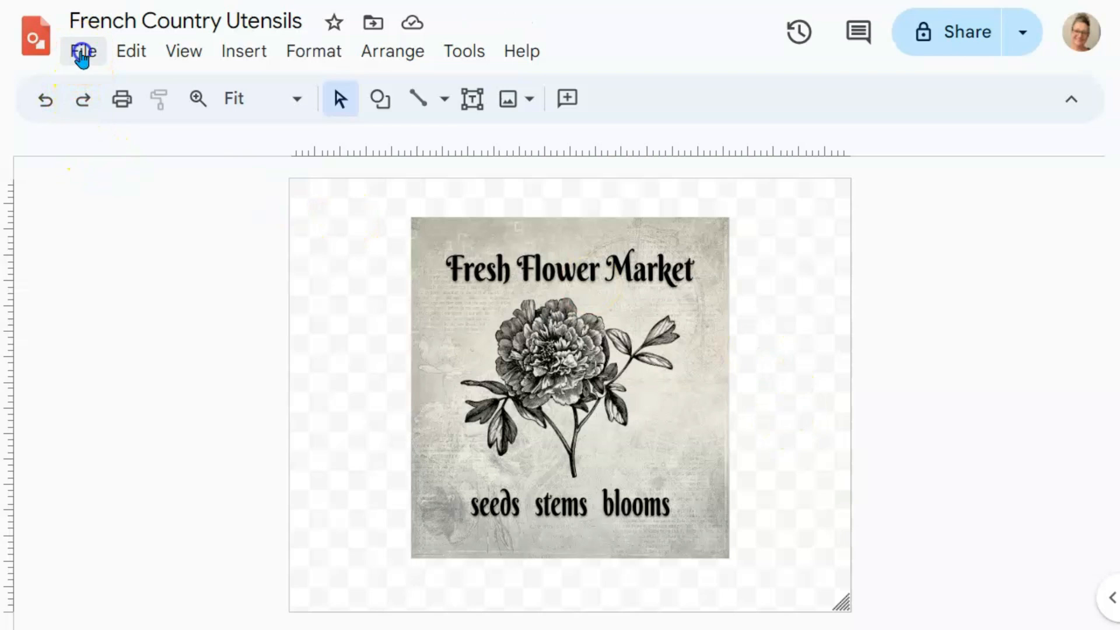
# Step: Open the print settings for the finished drawing
pyautogui.click(81, 56)
pyautogui.scroll(-4, 123, 293)
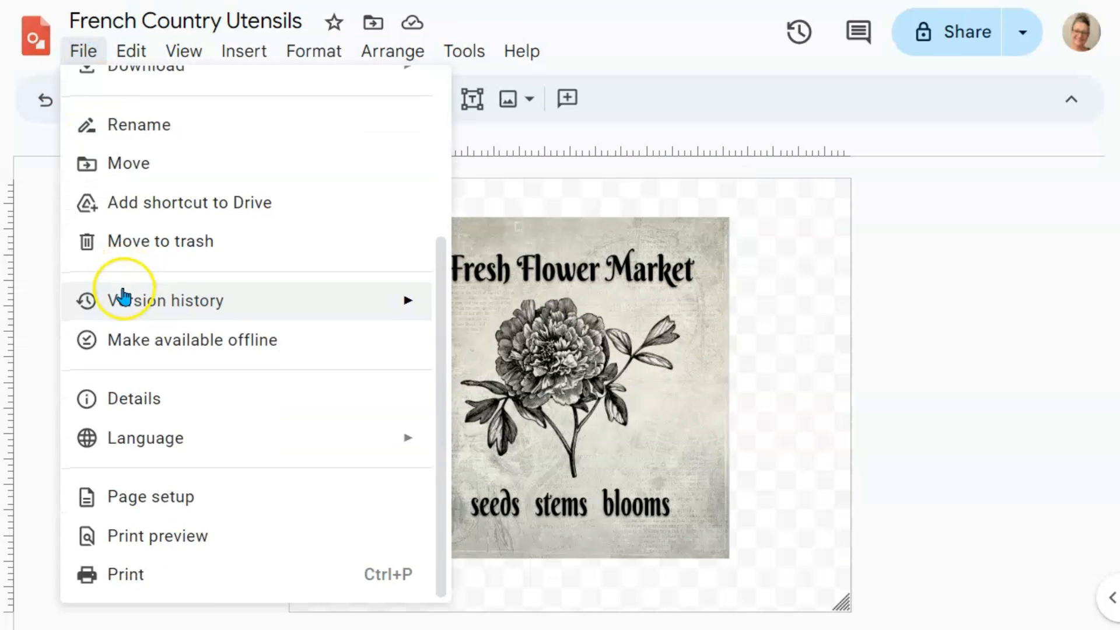
pyautogui.click(119, 578)
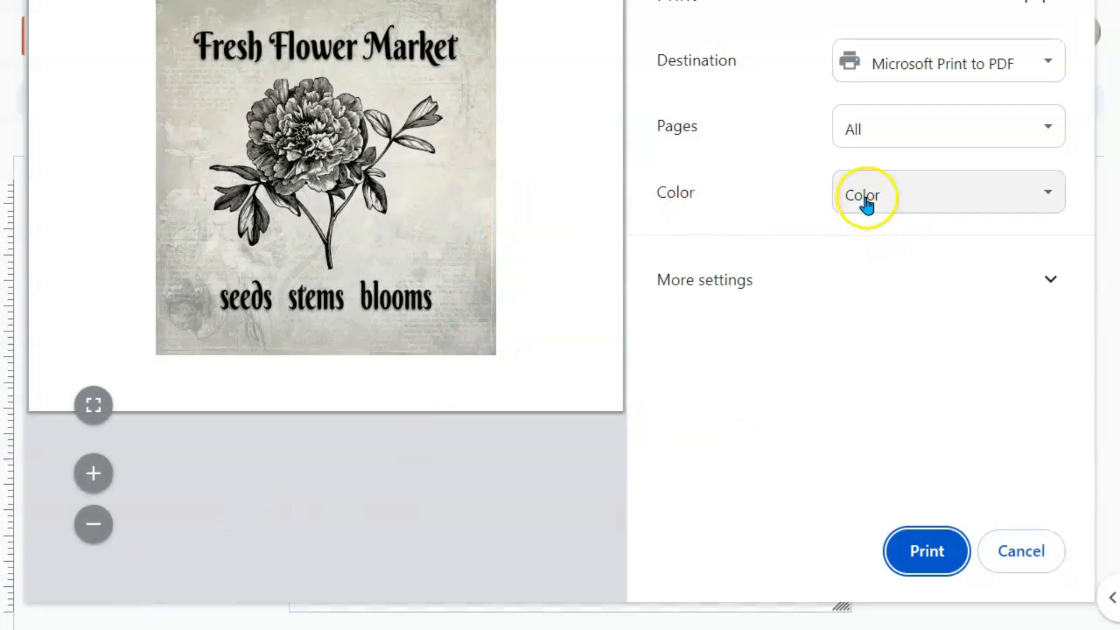
# Step: Preview the print in Black and white, and switch the color setting back to Color
pyautogui.click(1054, 198)
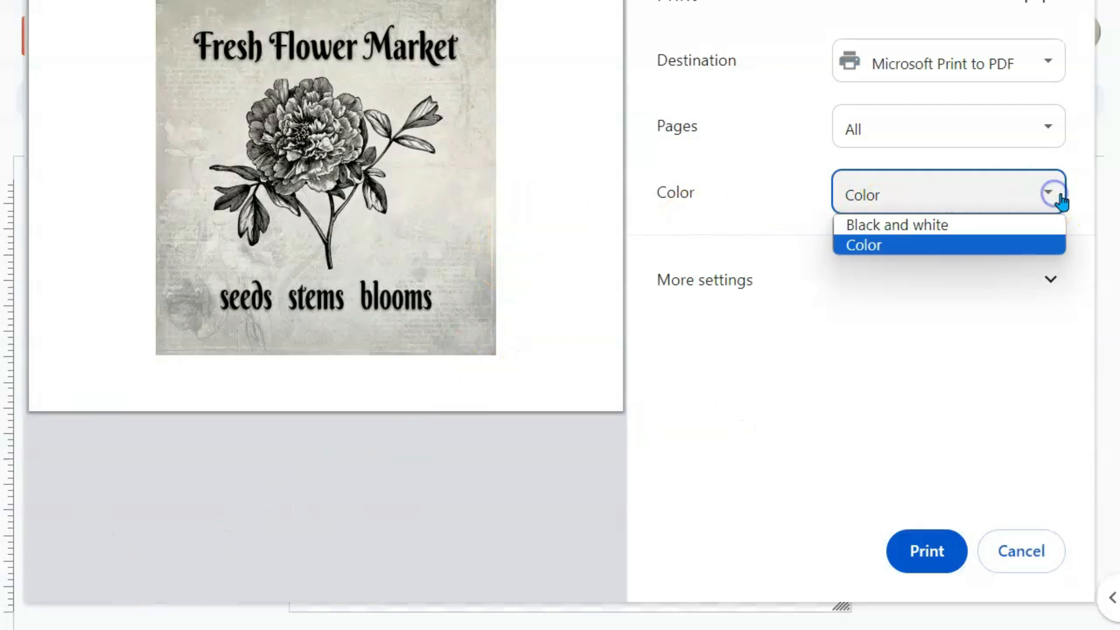
pyautogui.click(1049, 228)
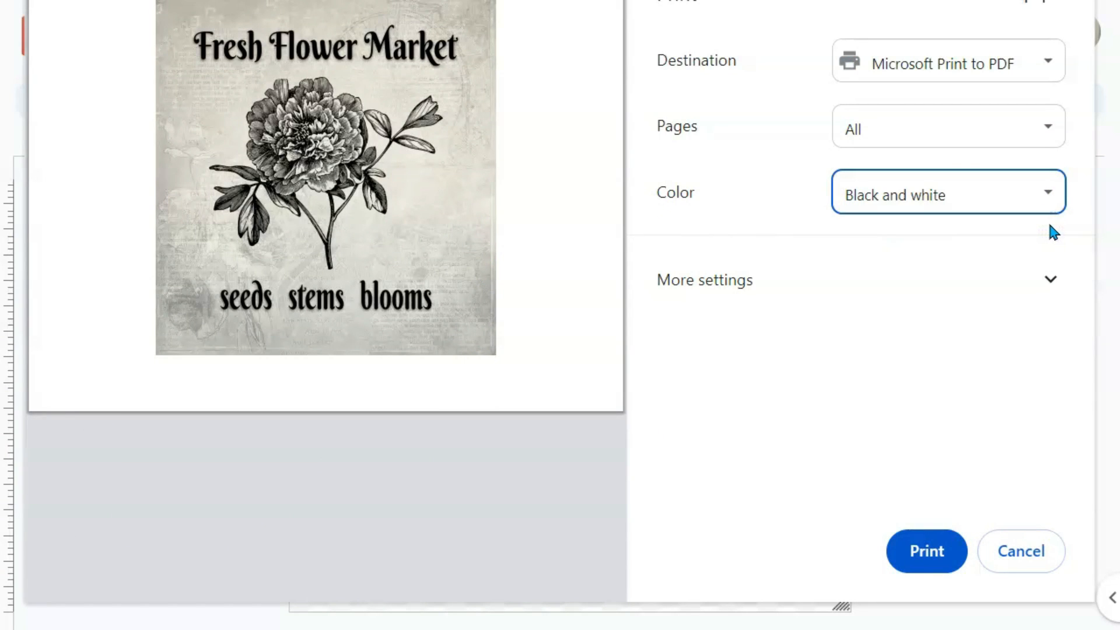
pyautogui.click(1052, 191)
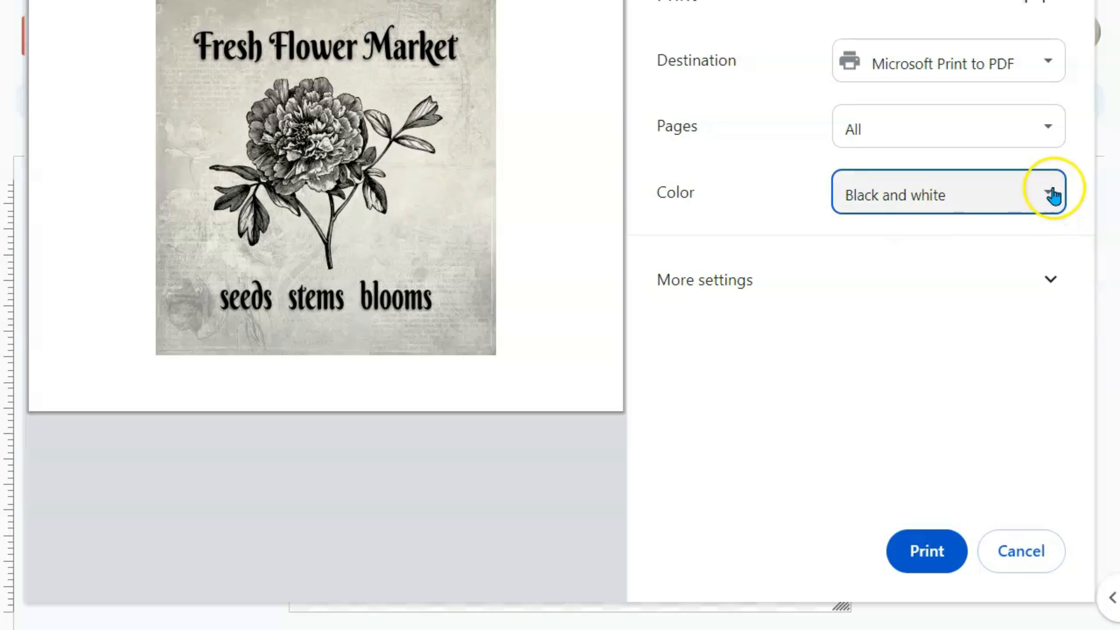
pyautogui.click(1027, 246)
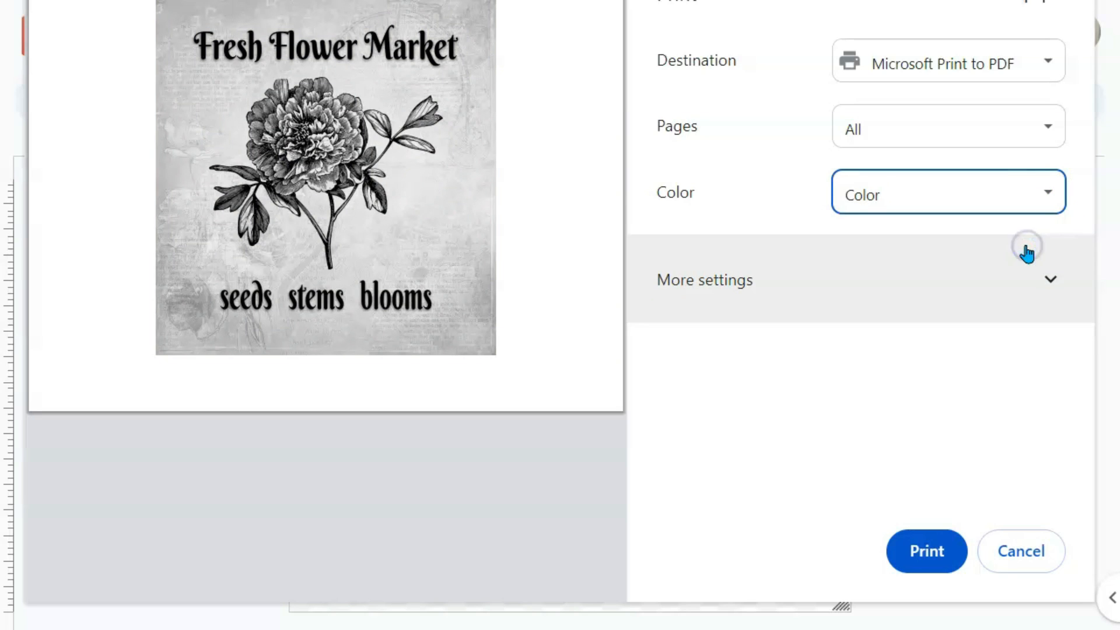